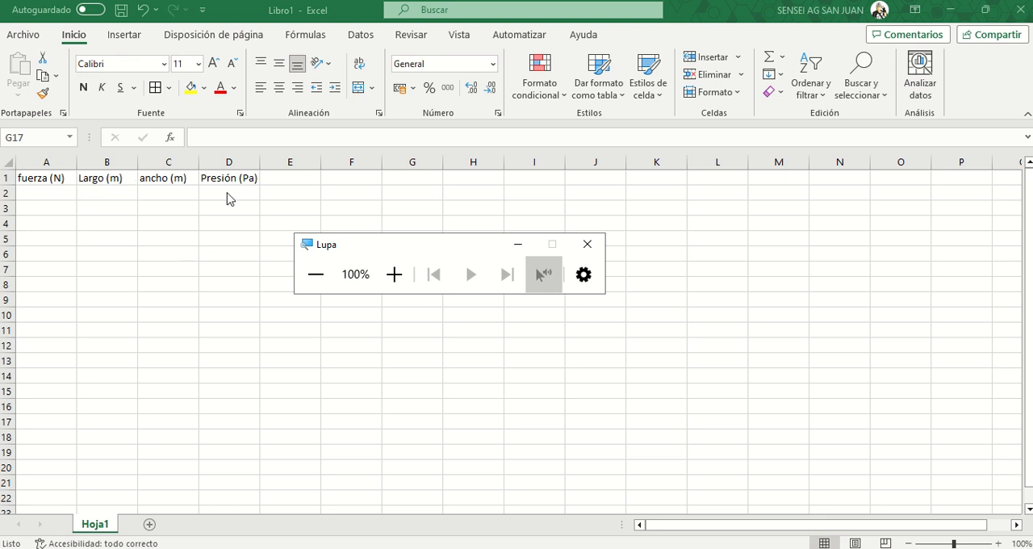
left_click_drag(376, 245, 460, 252)
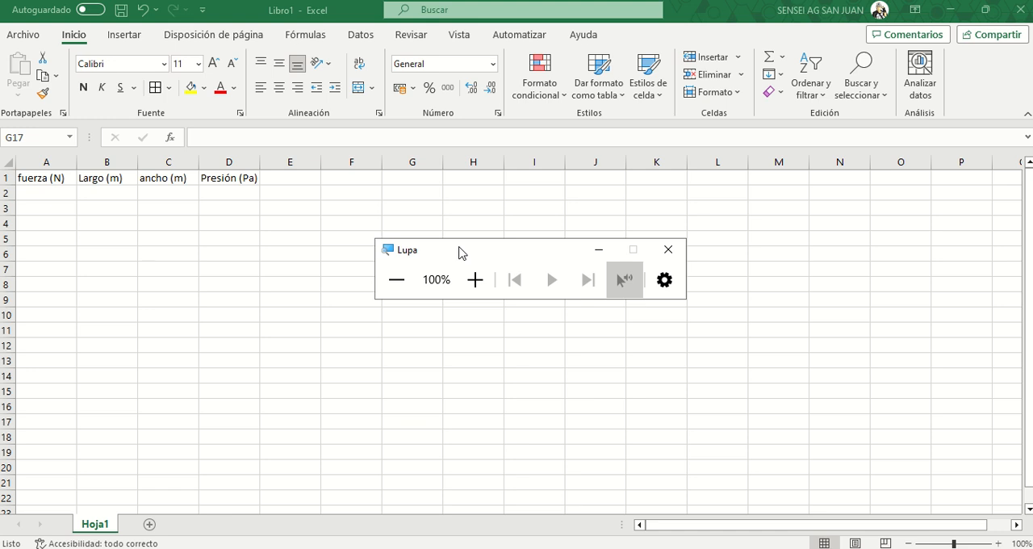
left_click(217, 213)
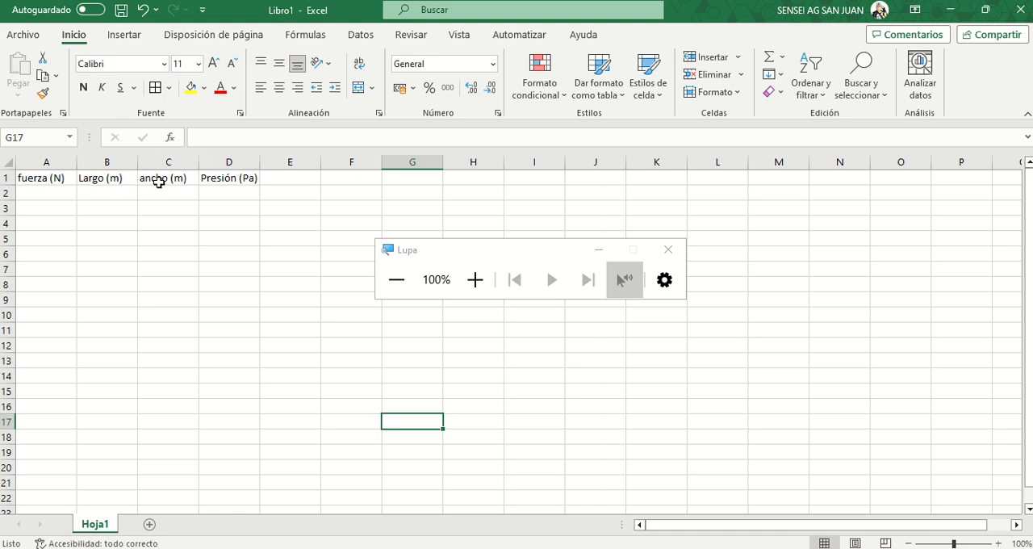
left_click(229, 179)
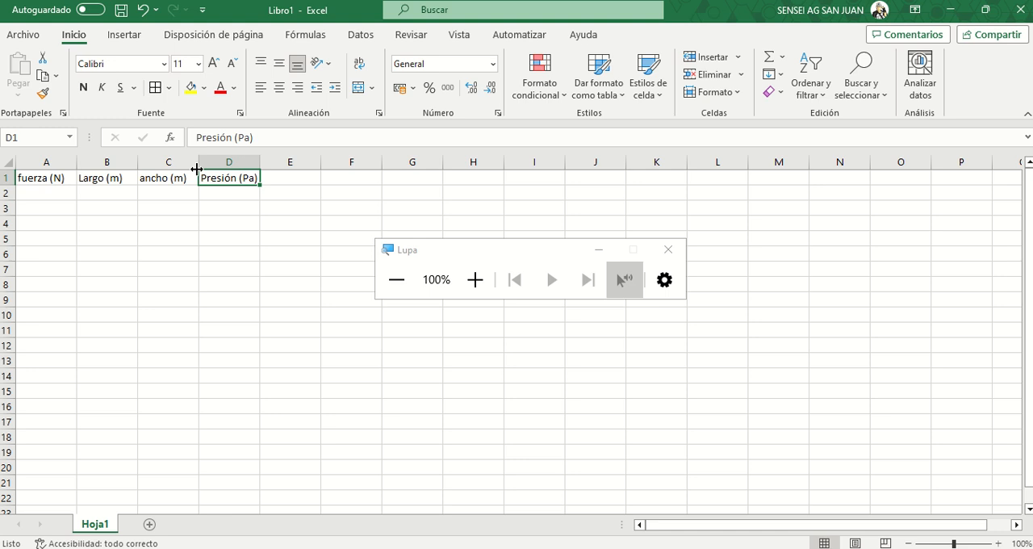
left_click(231, 160)
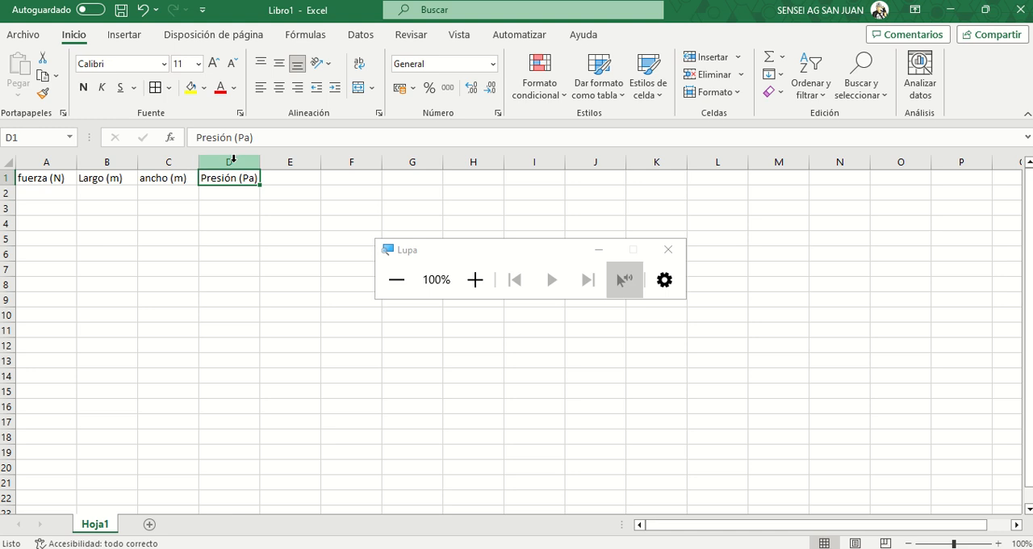
left_click(233, 161)
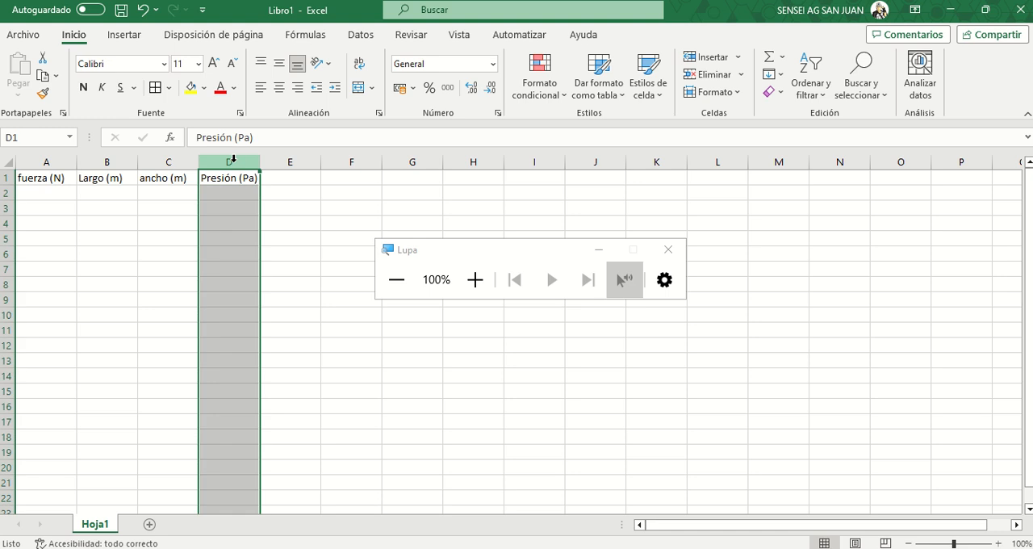
left_click(153, 207)
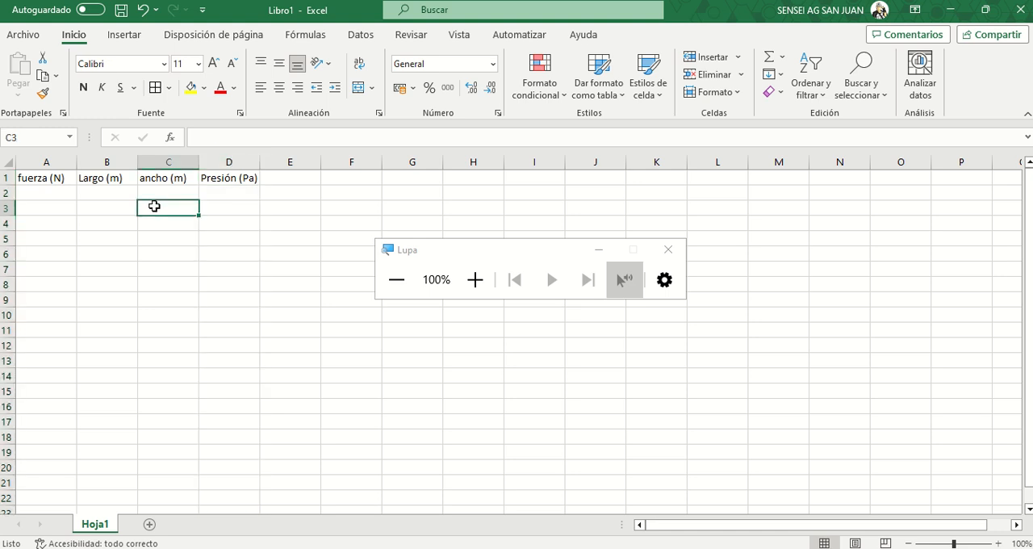
left_click(5, 192)
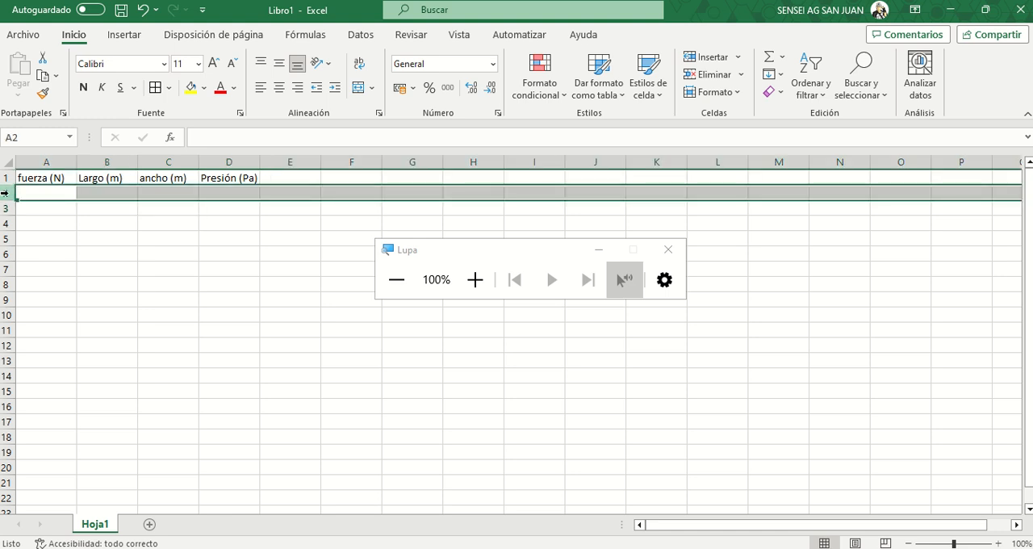
left_click(169, 231)
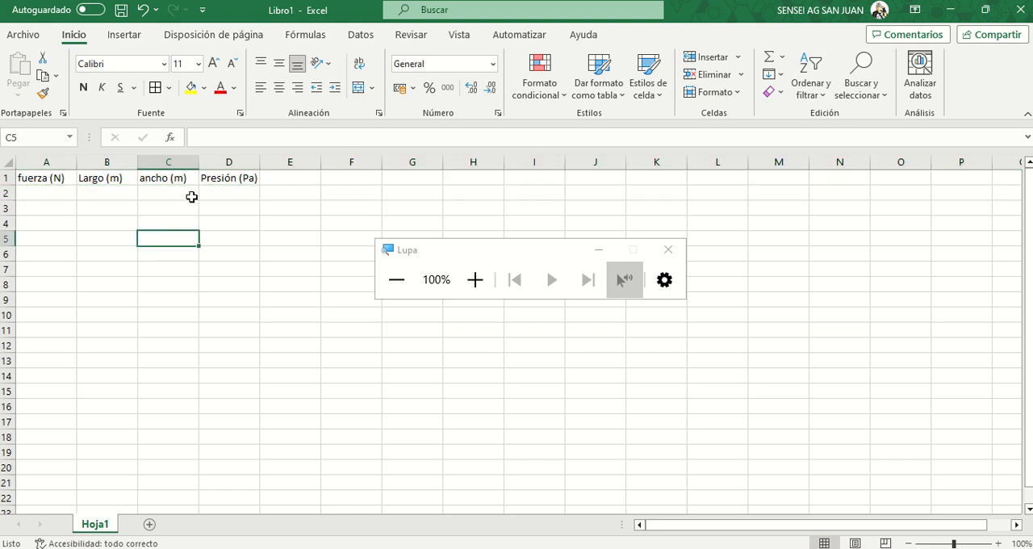
left_click(219, 162)
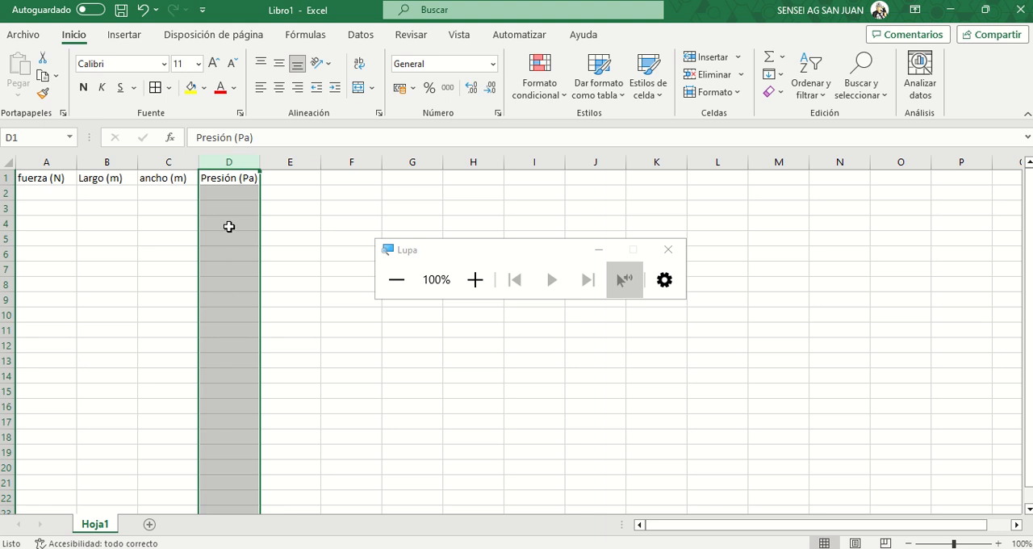
left_click(272, 189)
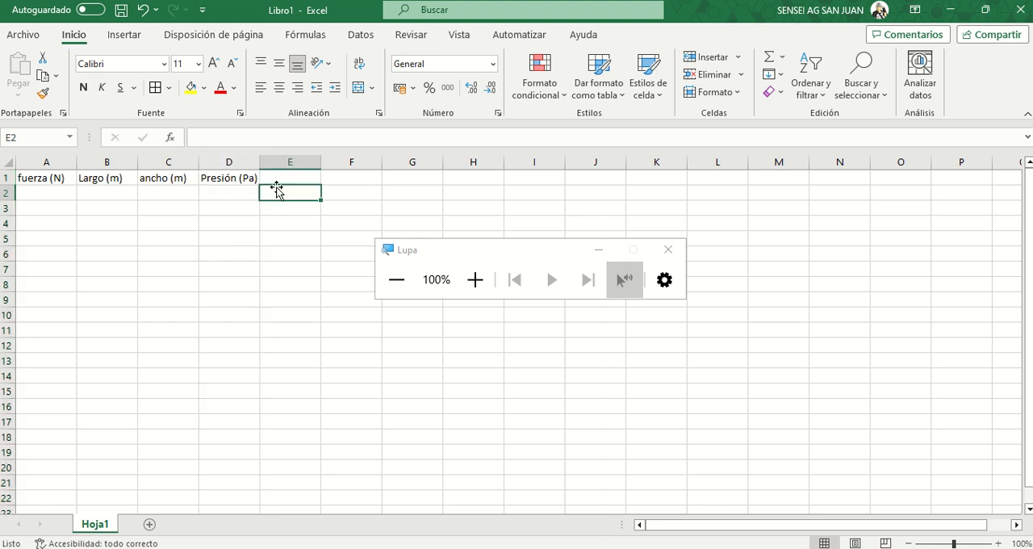
- Insert a blank column before the Presión (Pa) column
left_click(231, 159)
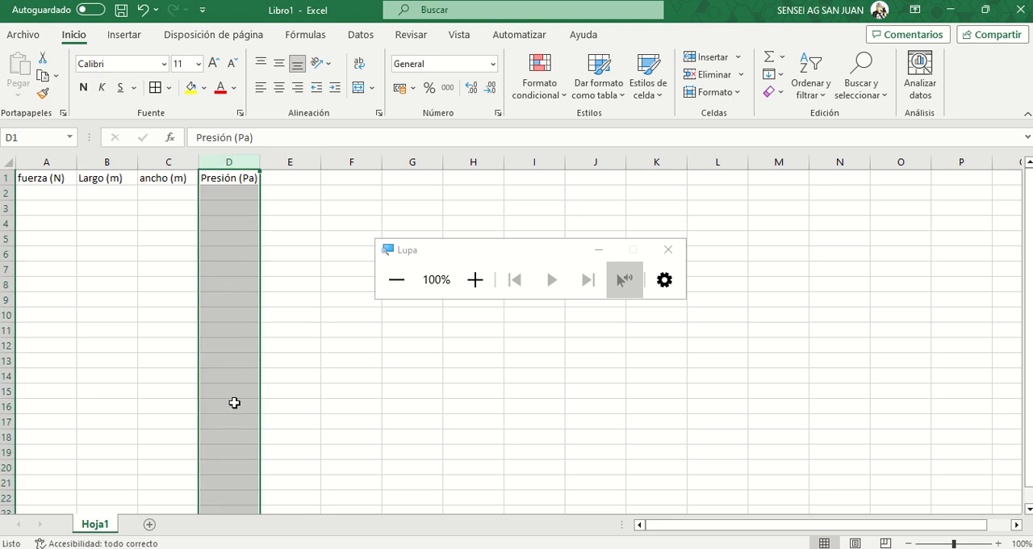
scroll(234, 402, "down", 20)
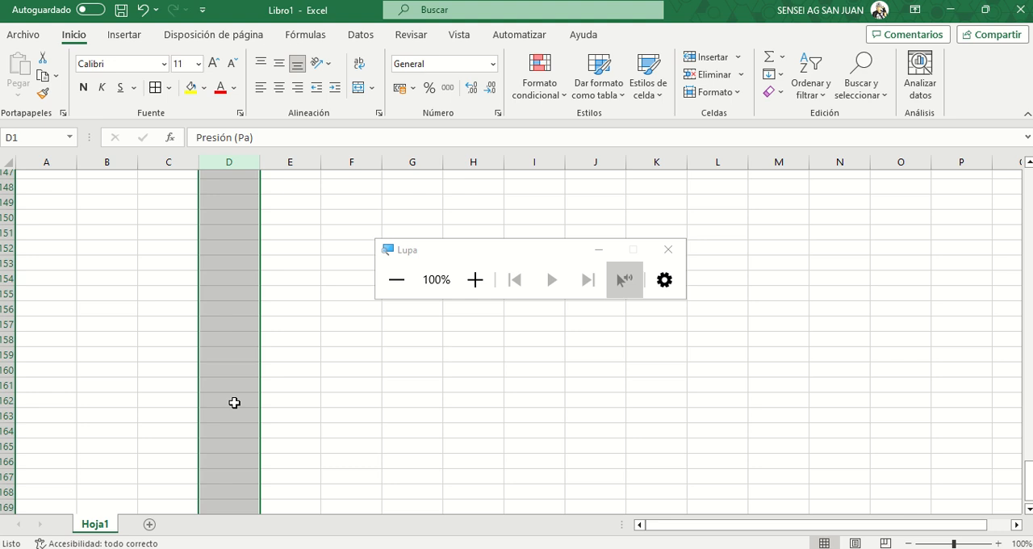
scroll(310, 403, "up", 20)
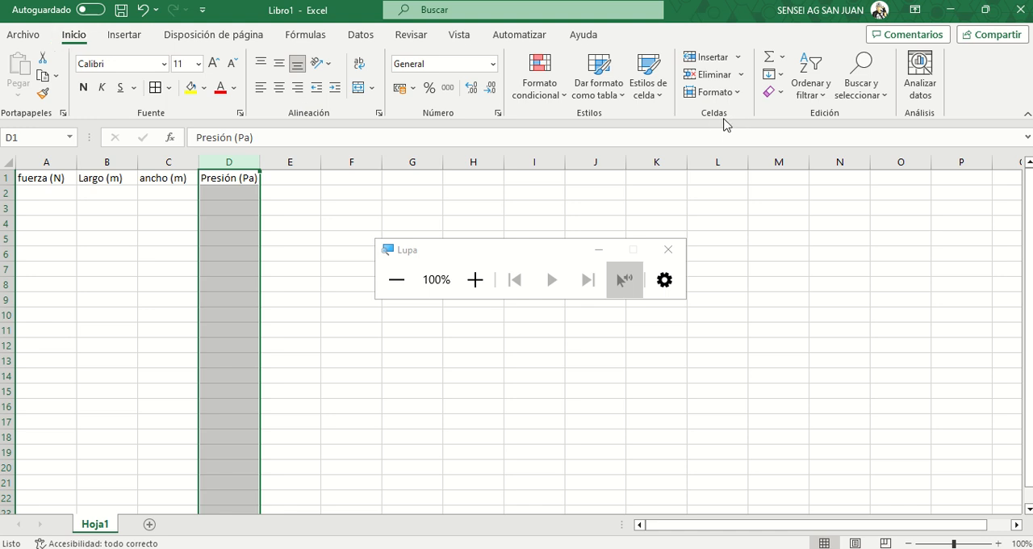
left_click(704, 58)
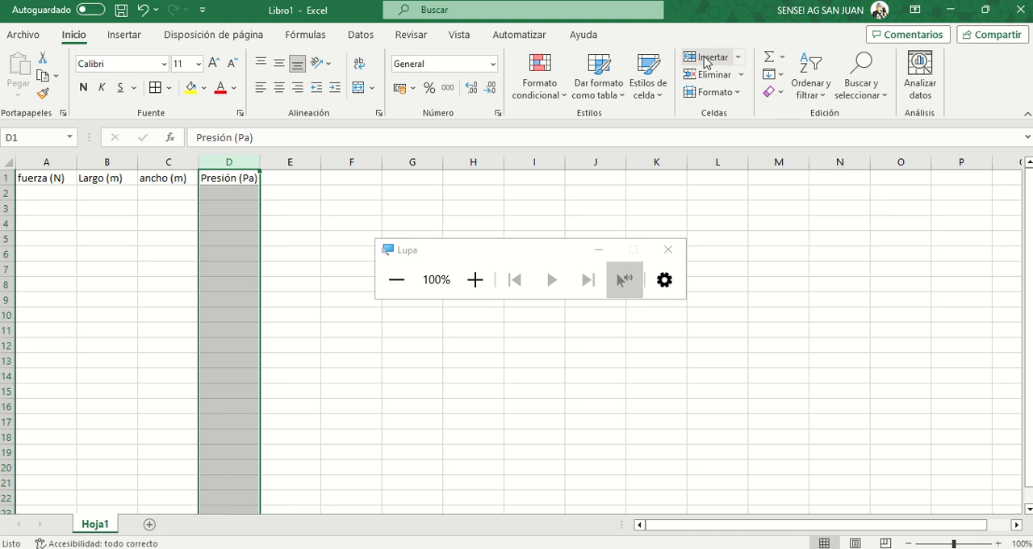
left_click(269, 244)
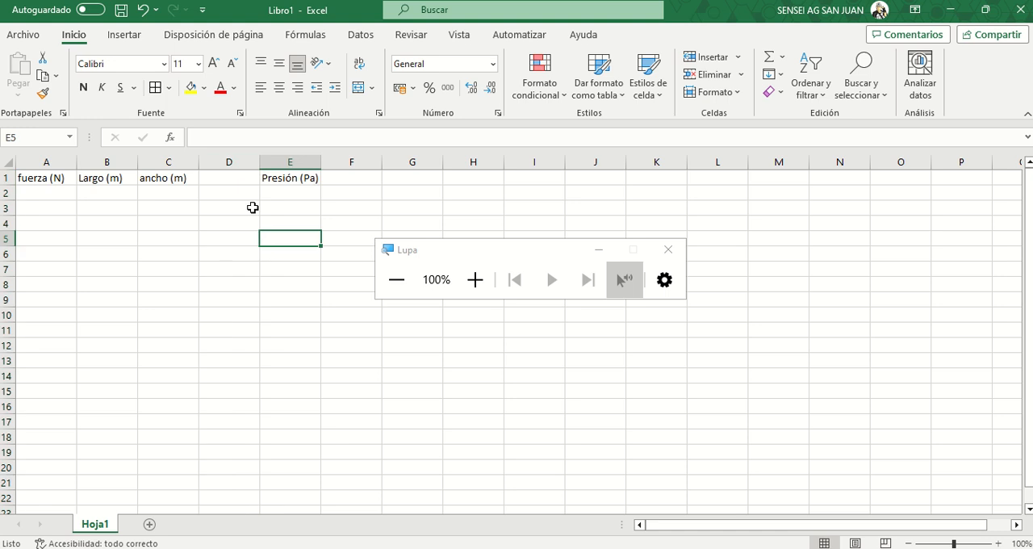
- Enter the header "Área (m^2)" in cell D1 of the new column
left_click(221, 179)
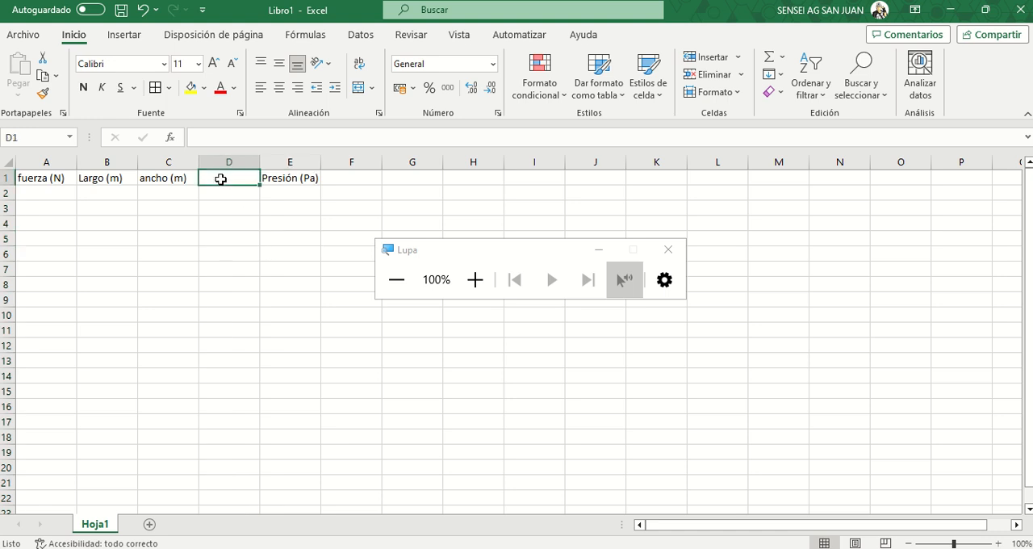
type("Área")
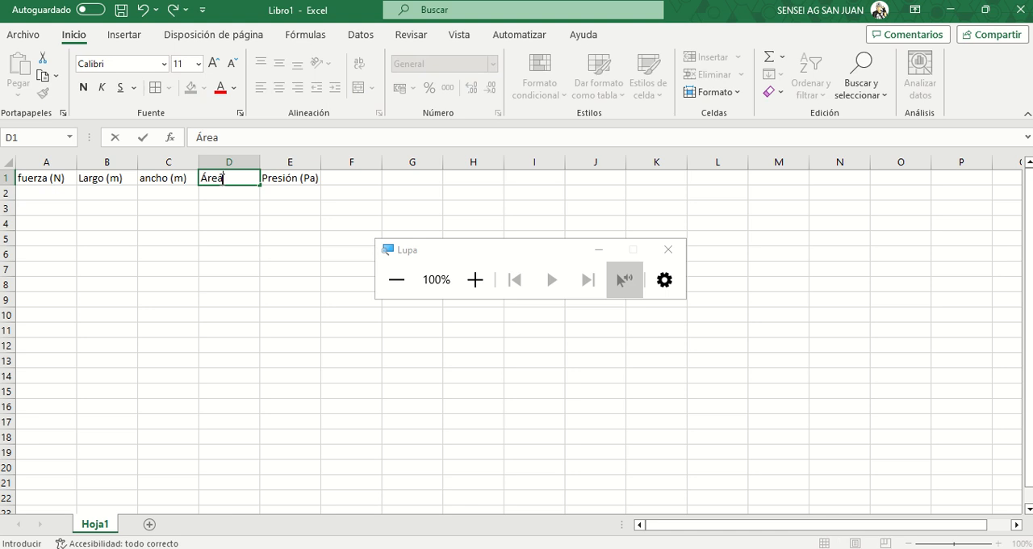
type(" (m^^")
key("BackSpace")
type("2)")
left_click(241, 242)
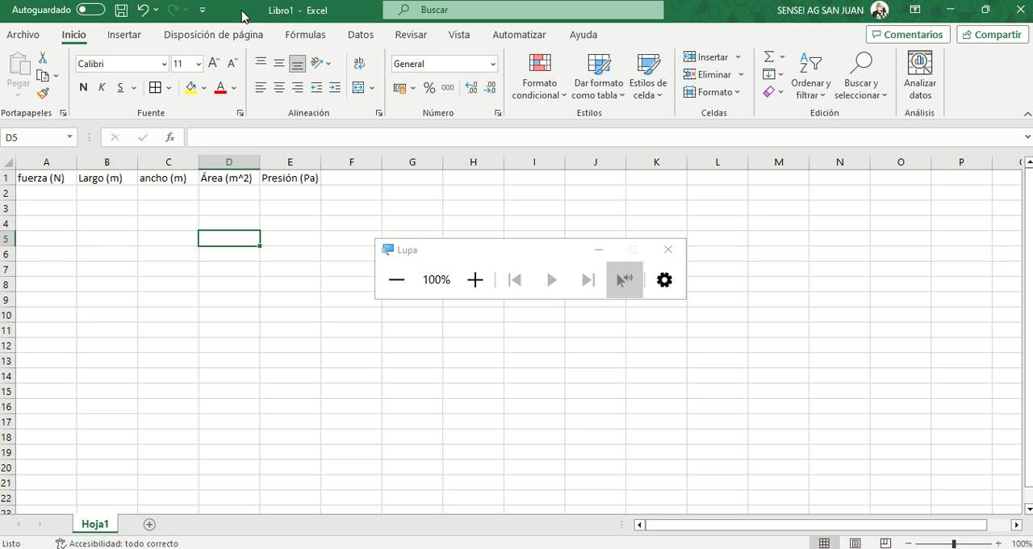
- Open the Quick Access Toolbar customization in the Excel options and list the commands that are not in the ribbon
mouse_move(422, 3)
left_click(25, 37)
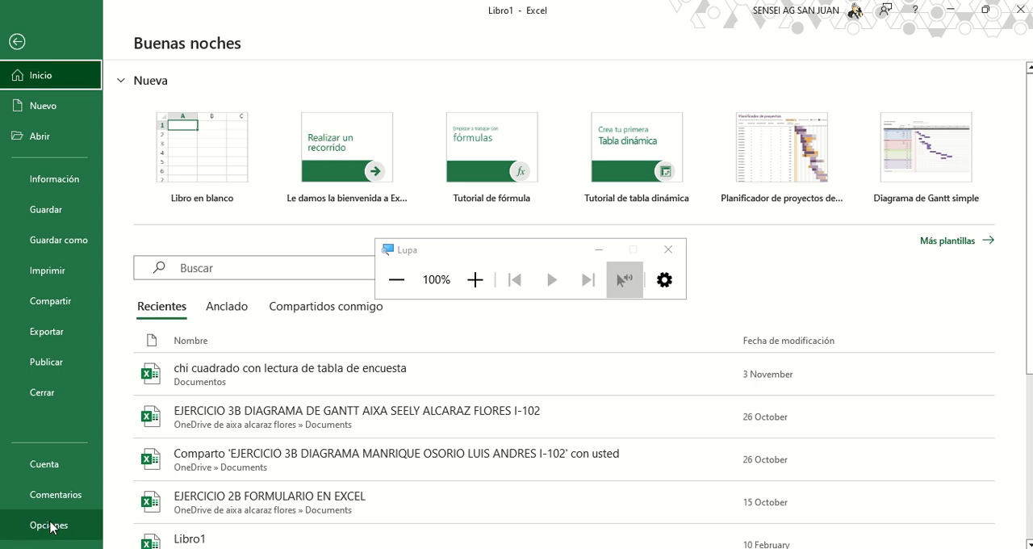
left_click(50, 525)
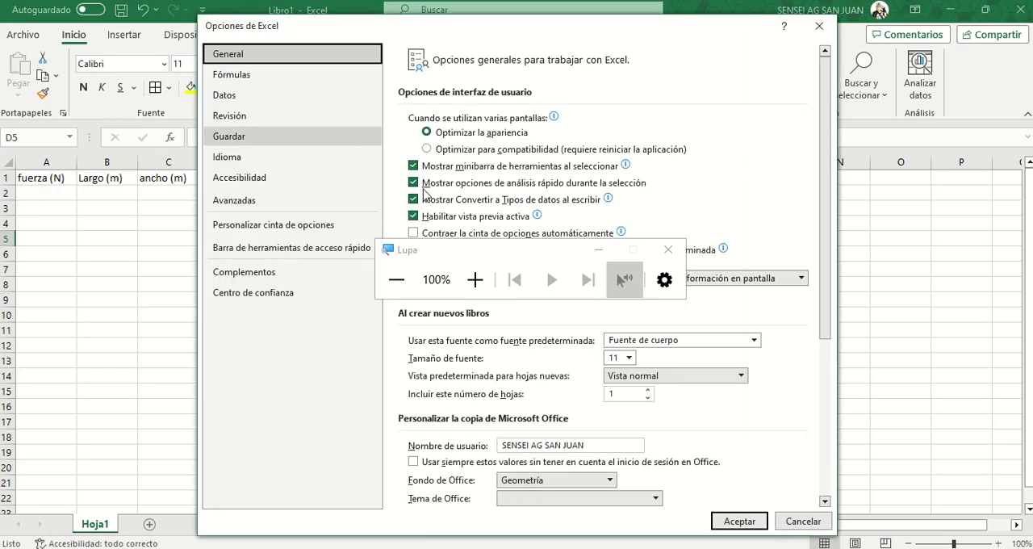
left_click_drag(454, 253, 902, 374)
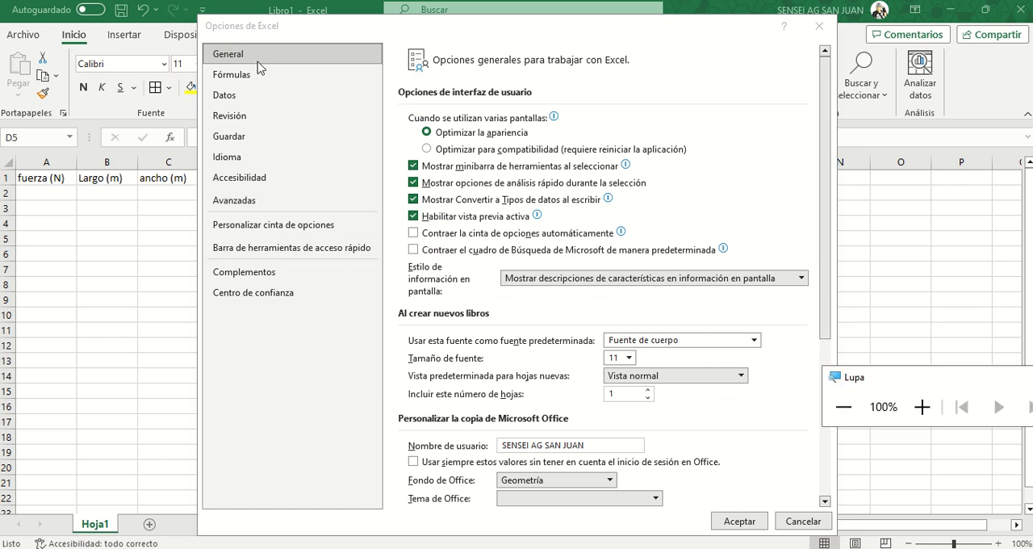
left_click(292, 251)
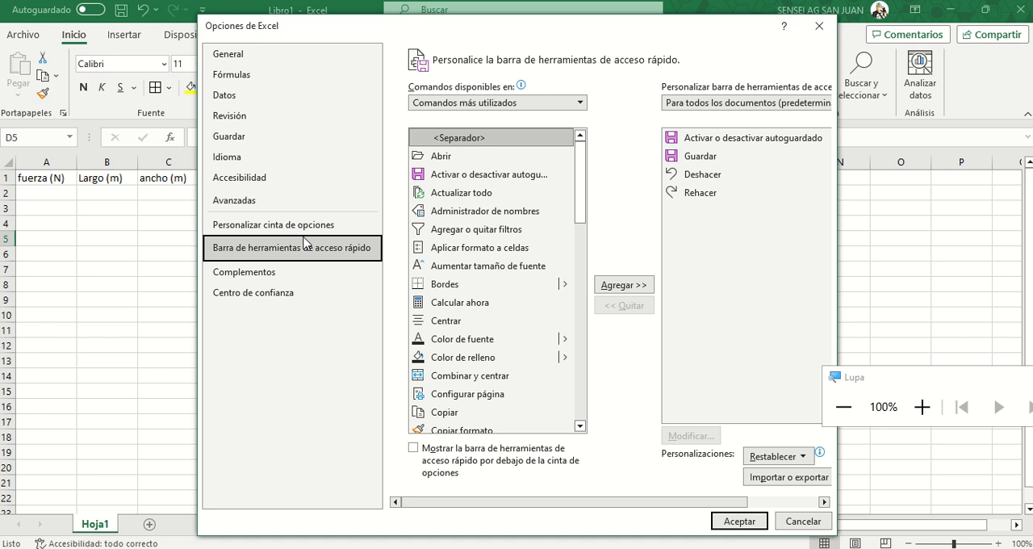
left_click(582, 103)
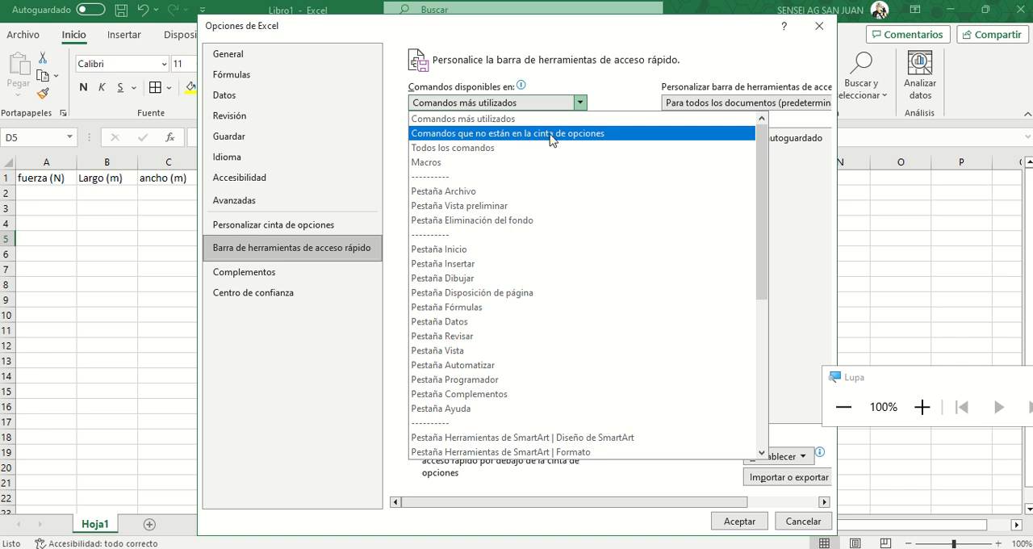
key("Escape")
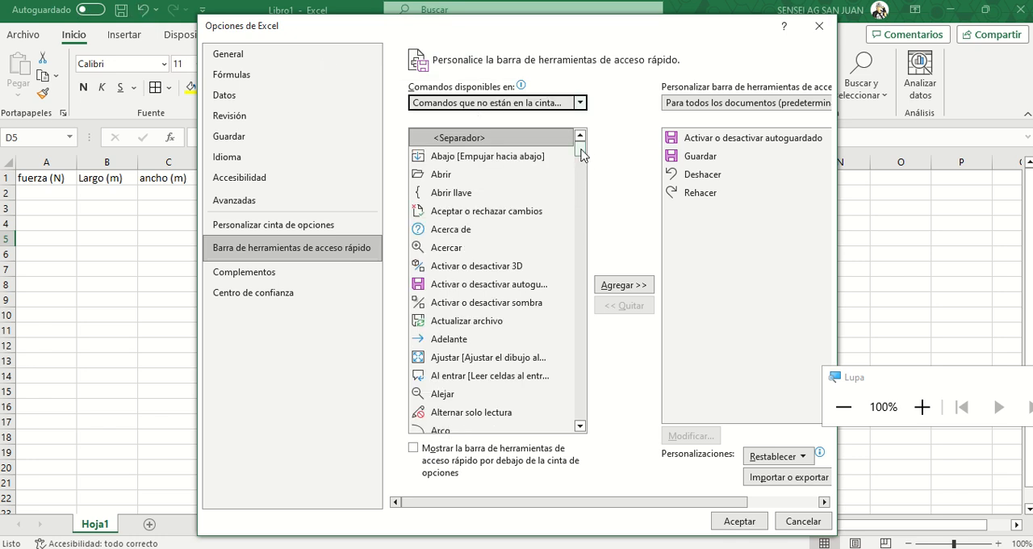
- Add the Formulario command to the Quick Access Toolbar for all documents and accept the options
left_click_drag(581, 153, 582, 287)
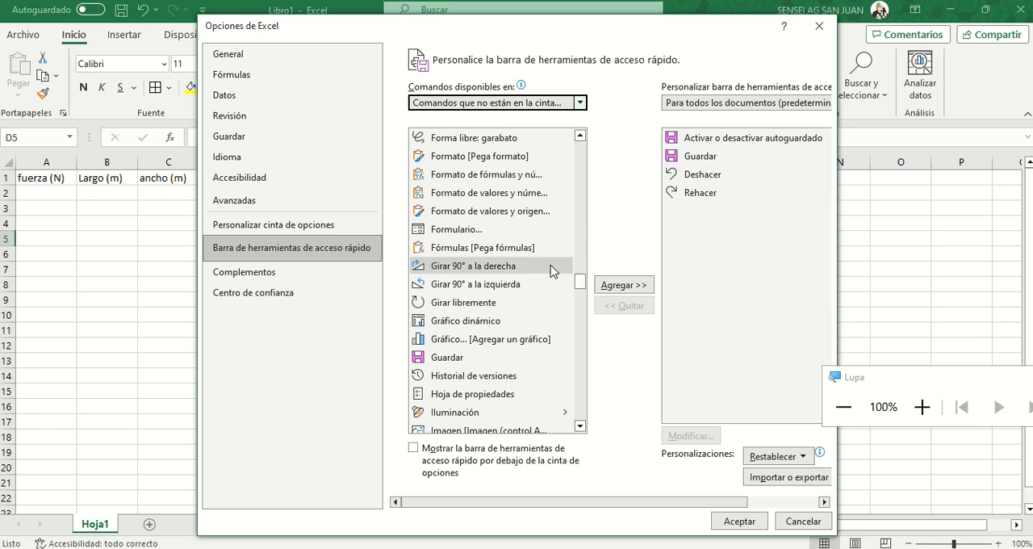
left_click(422, 232)
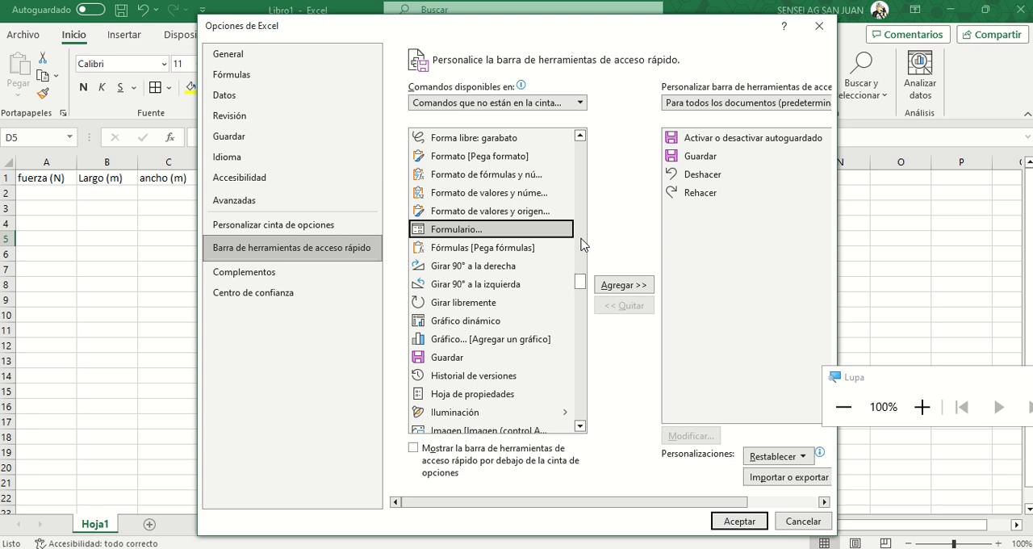
left_click(609, 287)
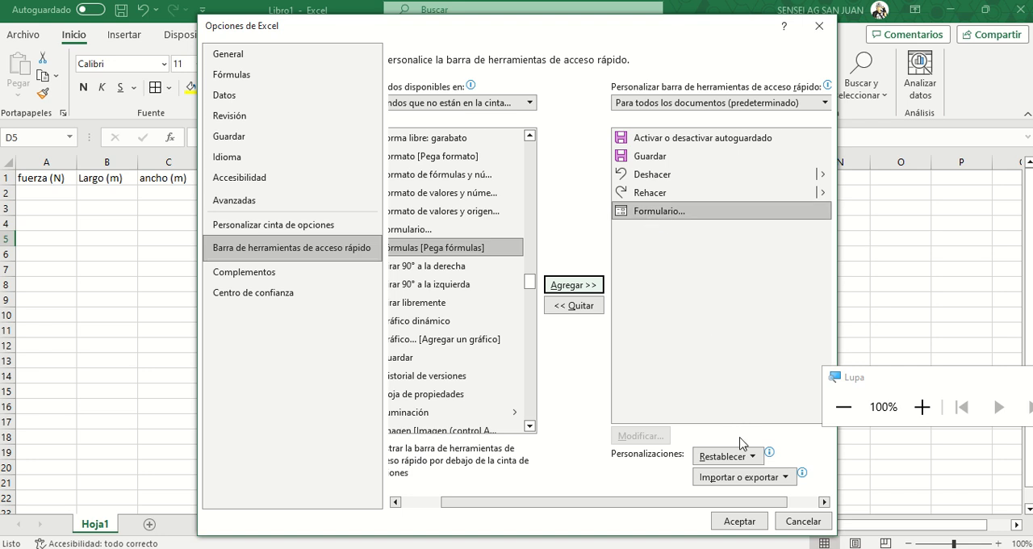
left_click(740, 520)
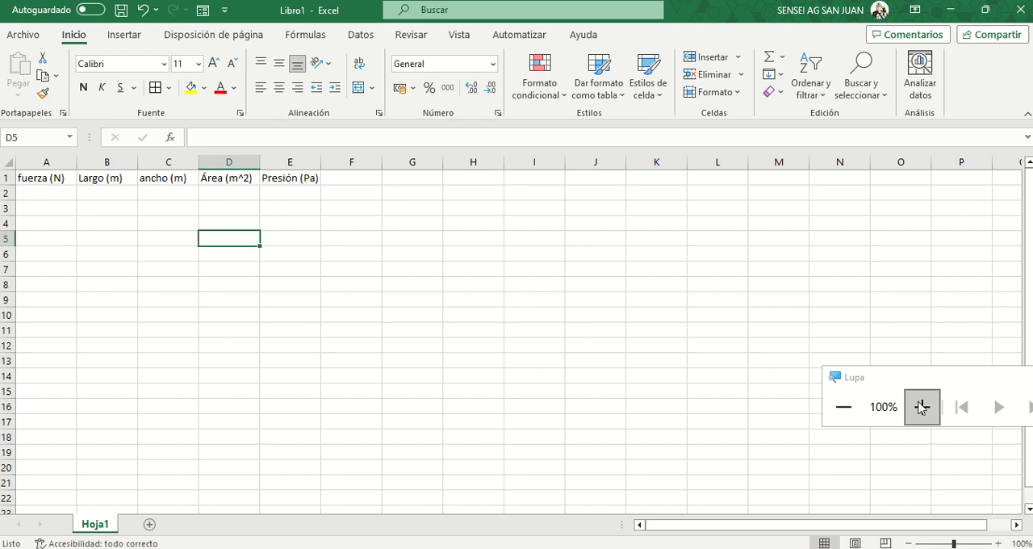
- Magnify the screen up to 500% with Lupa to examine the Excel window, and return the magnification to 100%
left_click_drag(923, 385, 129, 184)
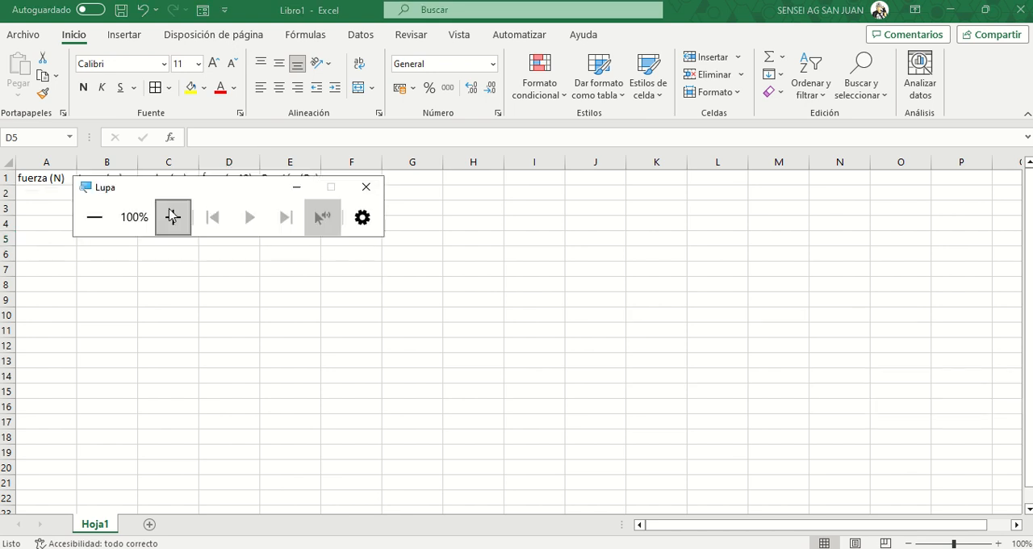
left_click(173, 217)
left_click(173, 216)
left_click(173, 216)
left_click(173, 216)
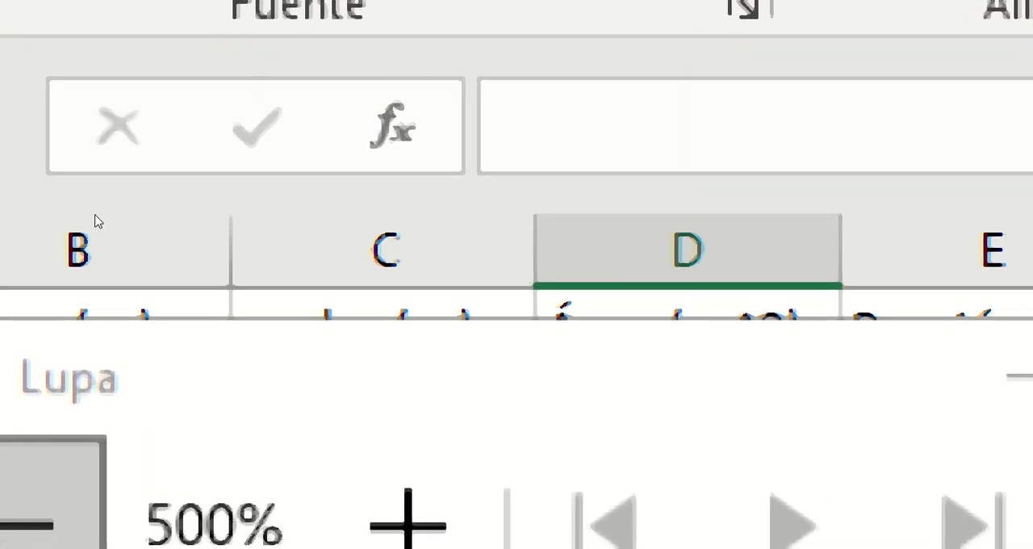
key("super+minus")
left_click(96, 217)
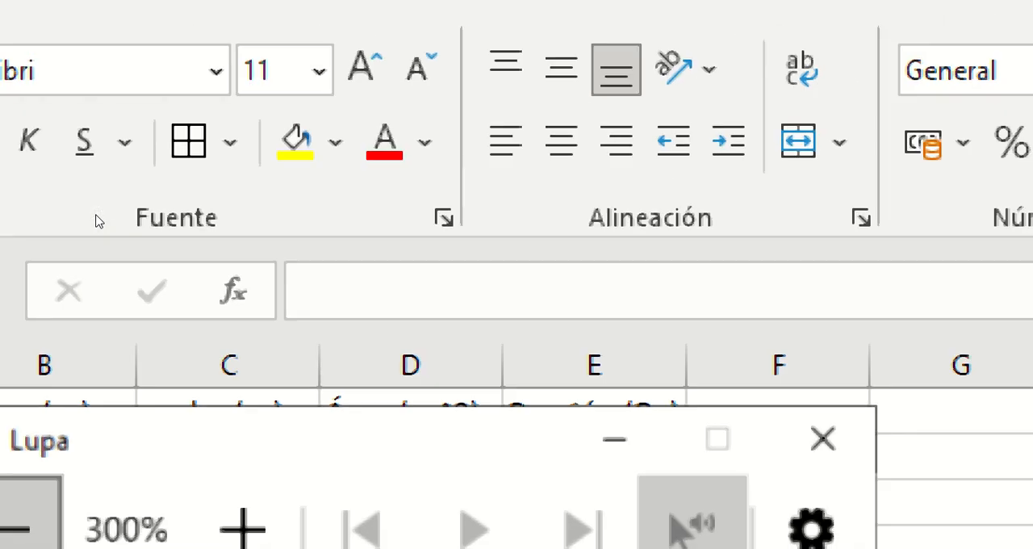
left_click(96, 217)
left_click(96, 217)
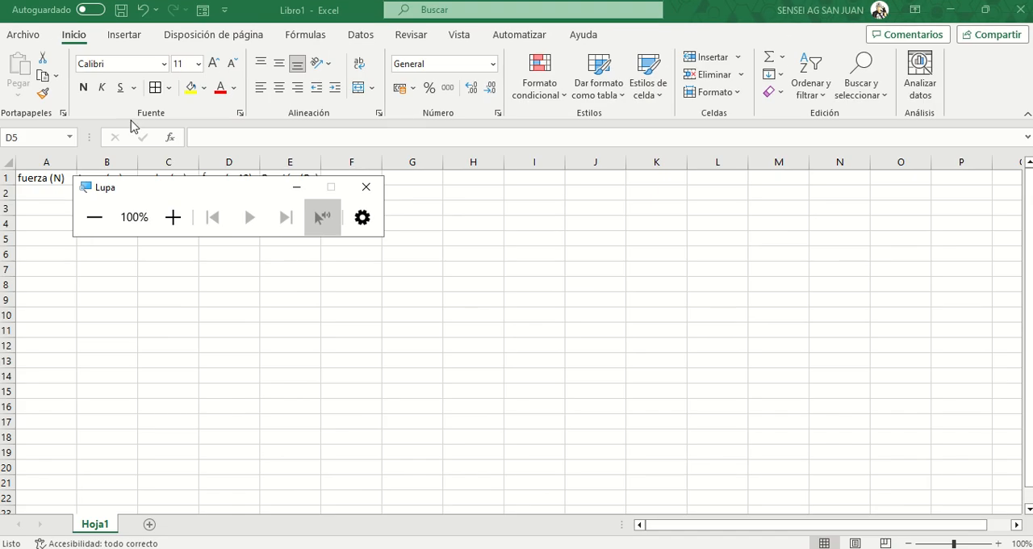
left_click_drag(125, 188, 448, 203)
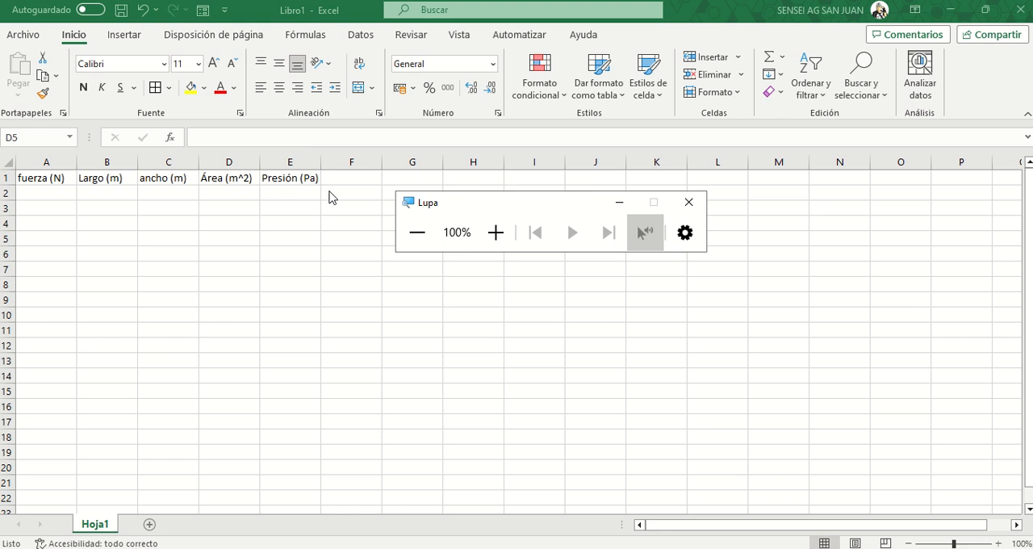
- Select the range A1:E2, covering the headers and one blank row, and start creating a table from it
left_click(40, 179)
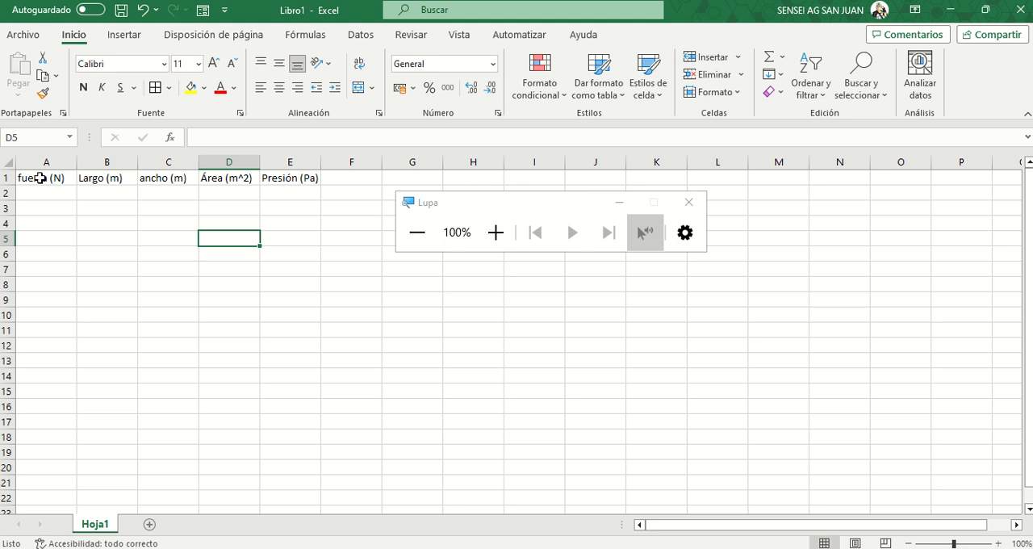
left_click_drag(35, 179, 296, 177)
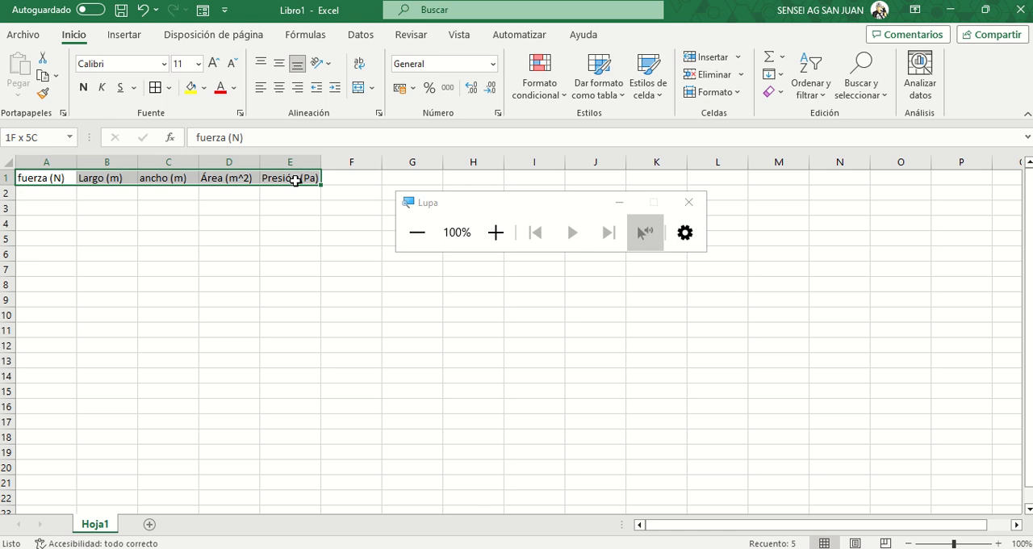
left_click_drag(295, 180, 294, 188)
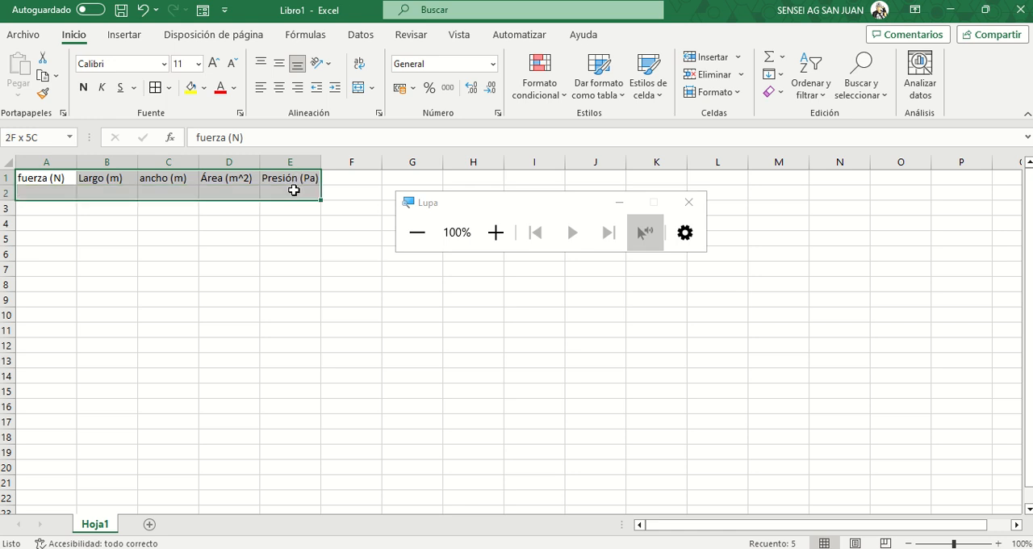
left_click_drag(294, 189, 294, 190)
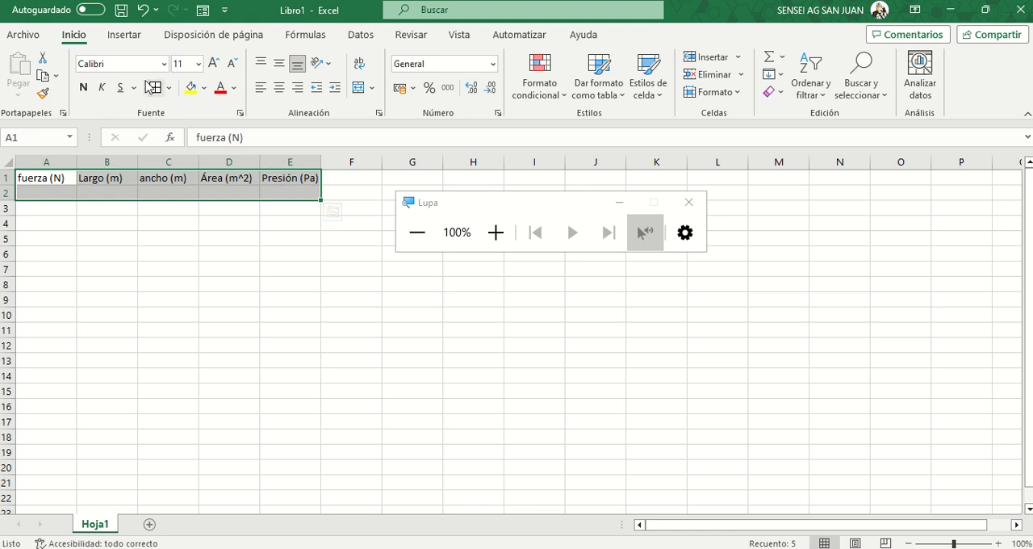
left_click(124, 35)
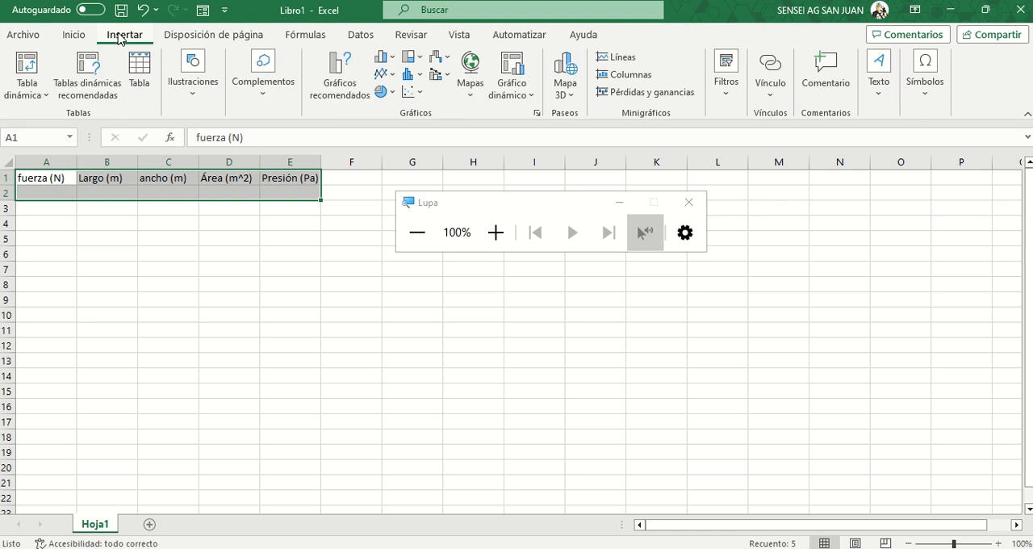
left_click(148, 69)
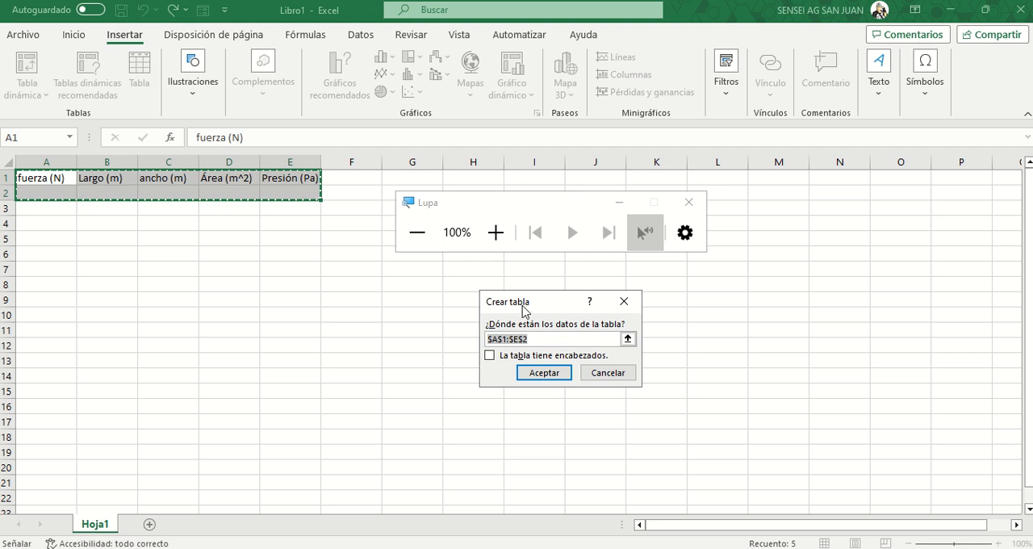
left_click_drag(522, 306, 381, 290)
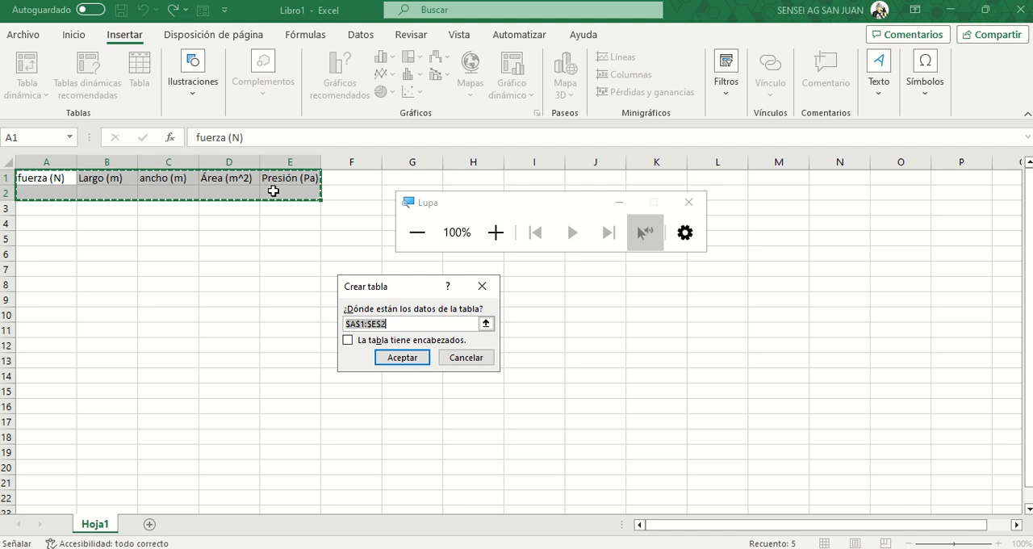
- Mark the table $A$1:$E$2 as having headers and create it
left_click(495, 236)
left_click(494, 244)
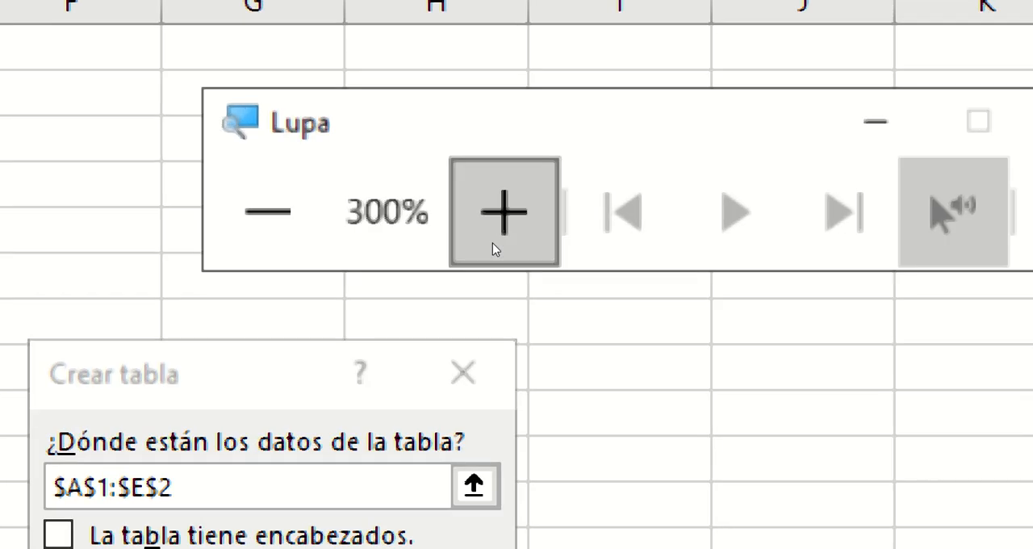
left_click(494, 244)
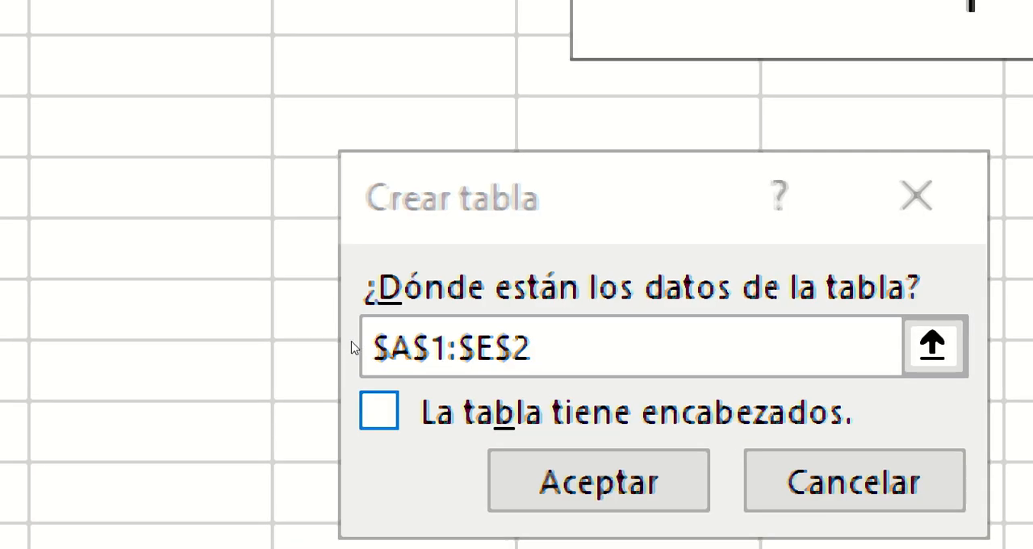
key("alt+b")
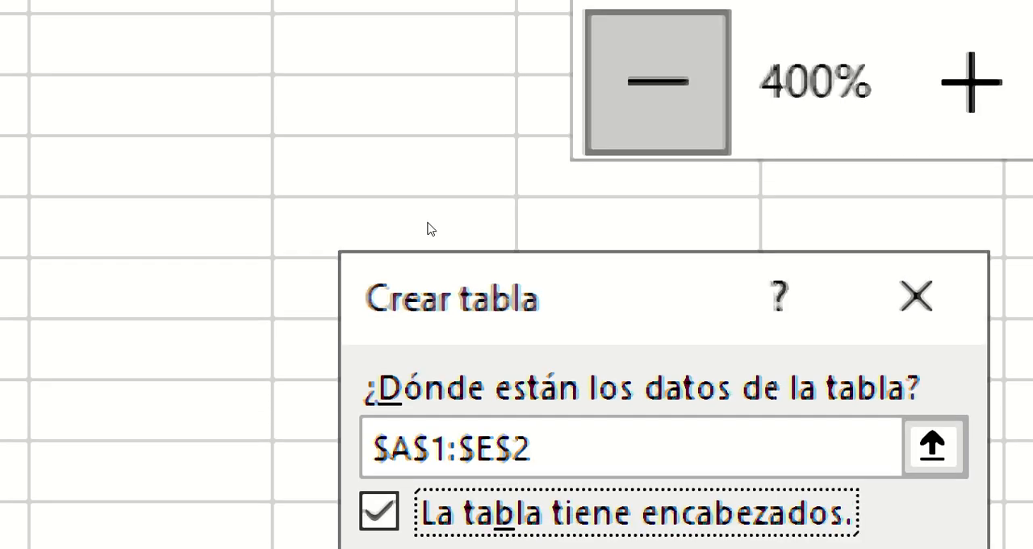
left_click(428, 224)
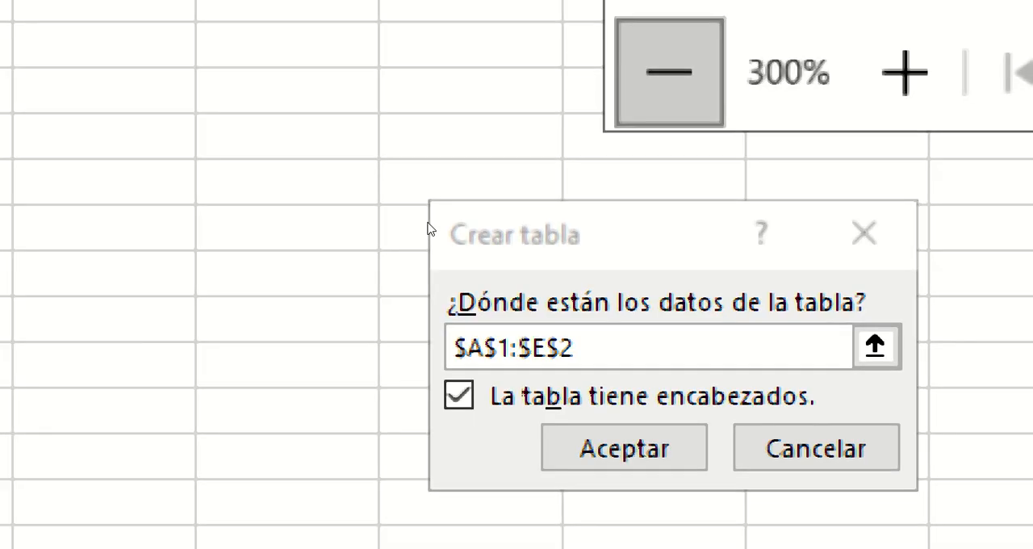
key("super+minus")
key("super+minus")
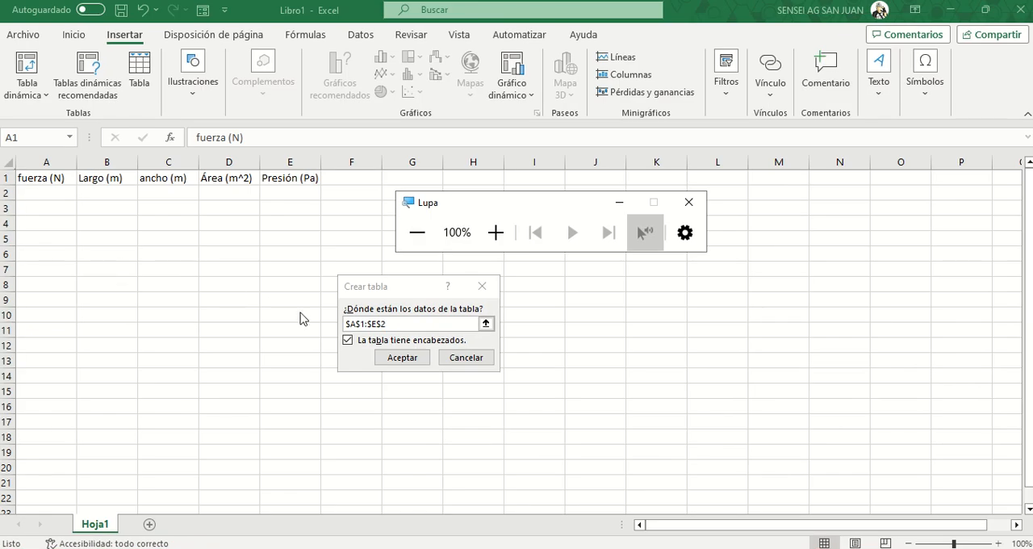
left_click(387, 357)
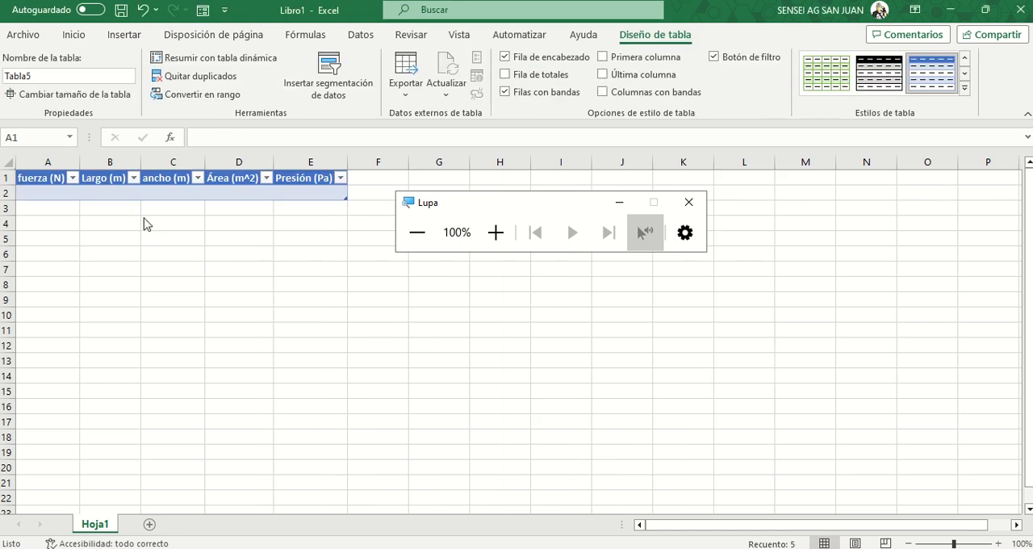
left_click(65, 191)
left_click(80, 226)
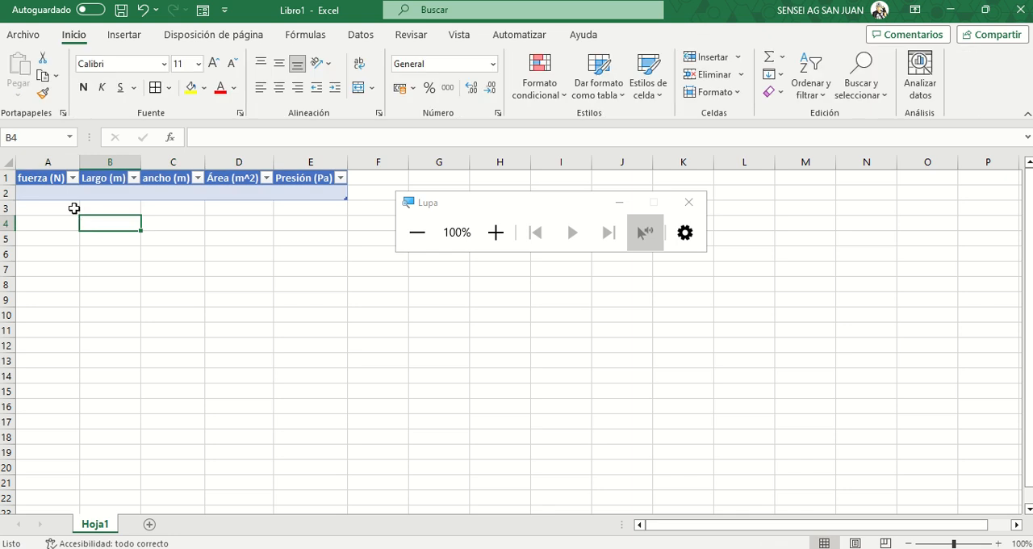
- Open the Formulario data-entry form for the table from cell A1, examine its fields, and close it
left_click(34, 178)
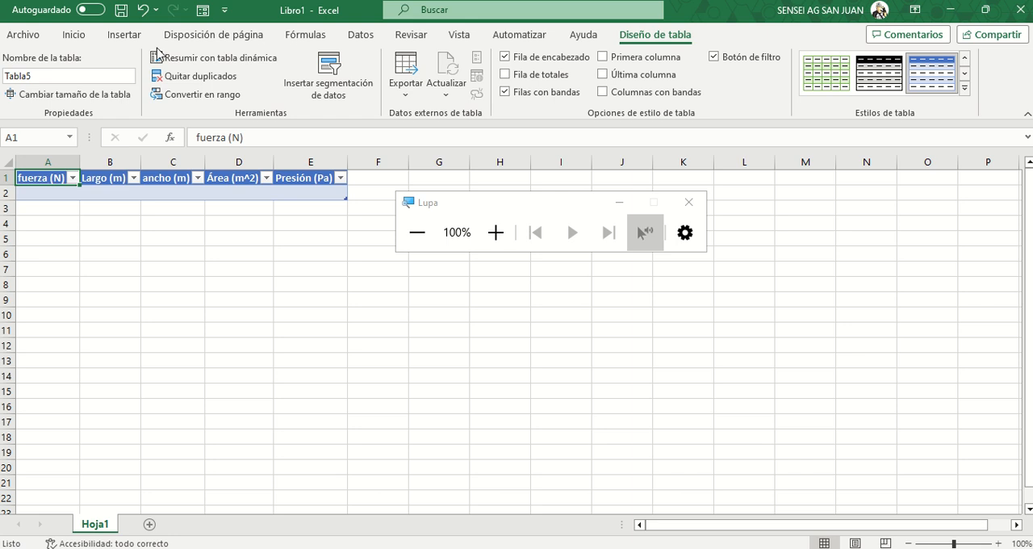
left_click(201, 11)
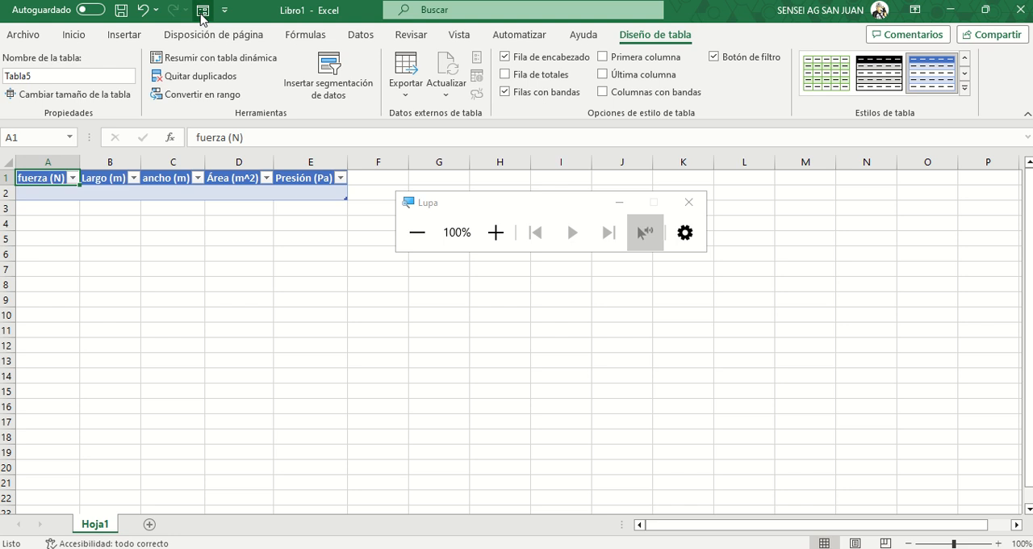
left_click(482, 202)
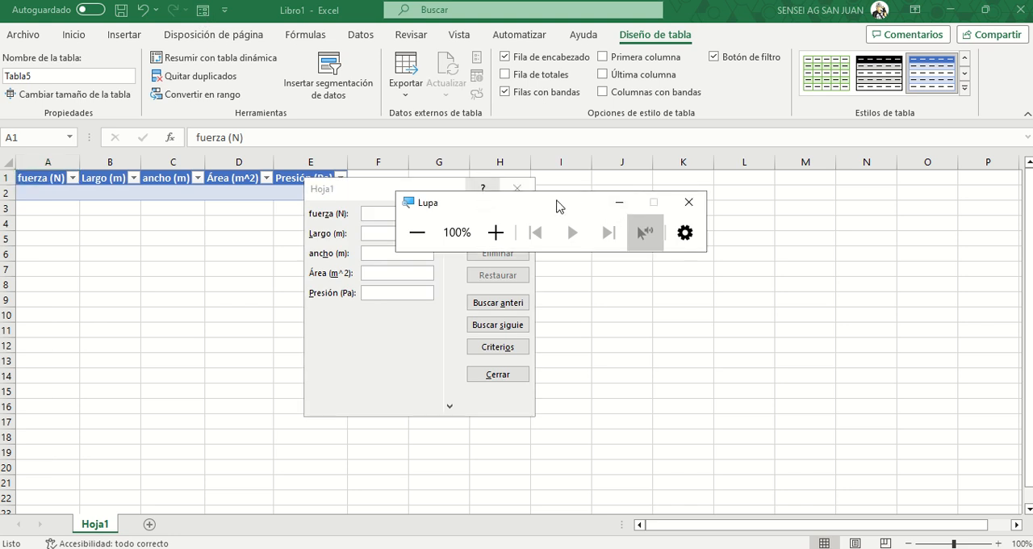
left_click_drag(557, 206, 720, 224)
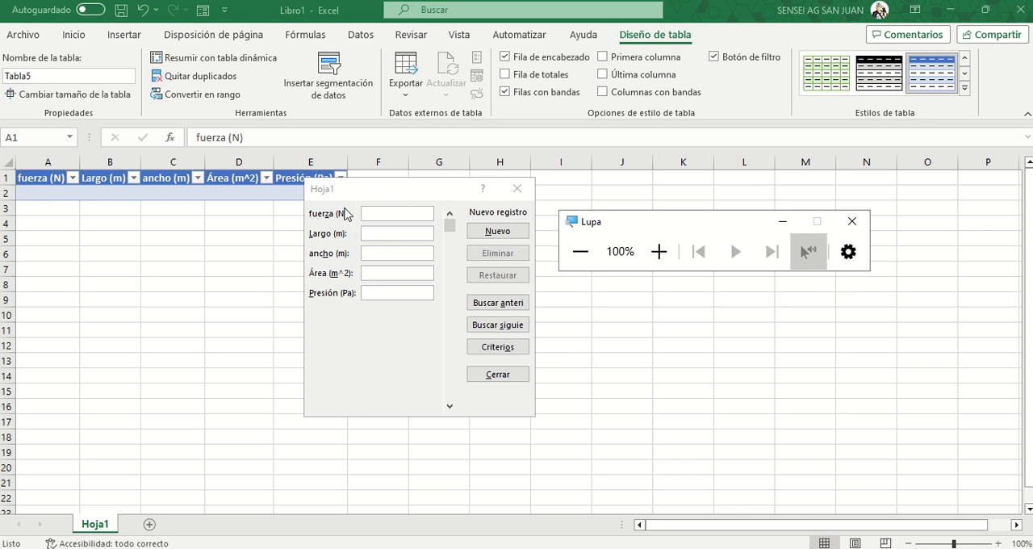
left_click(321, 190)
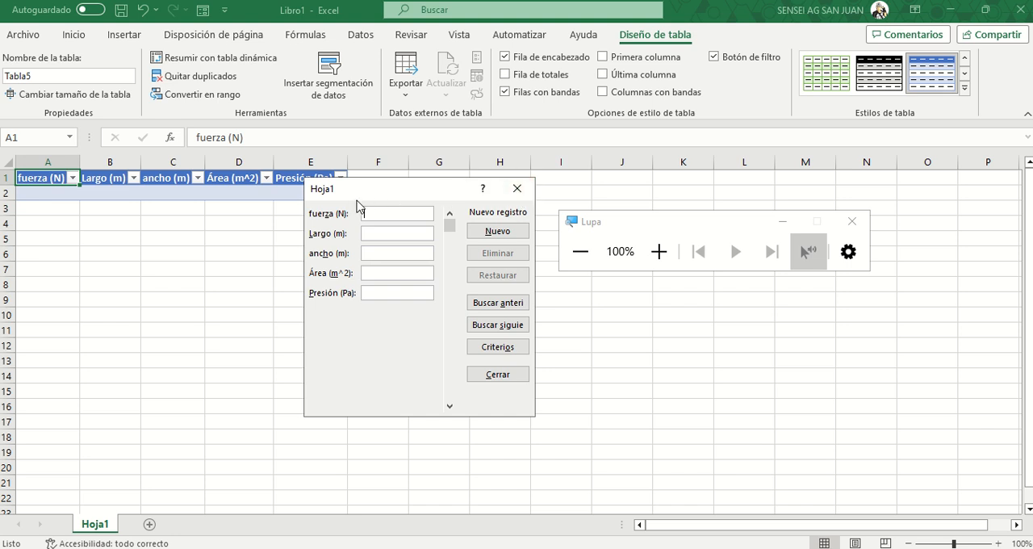
left_click(513, 191)
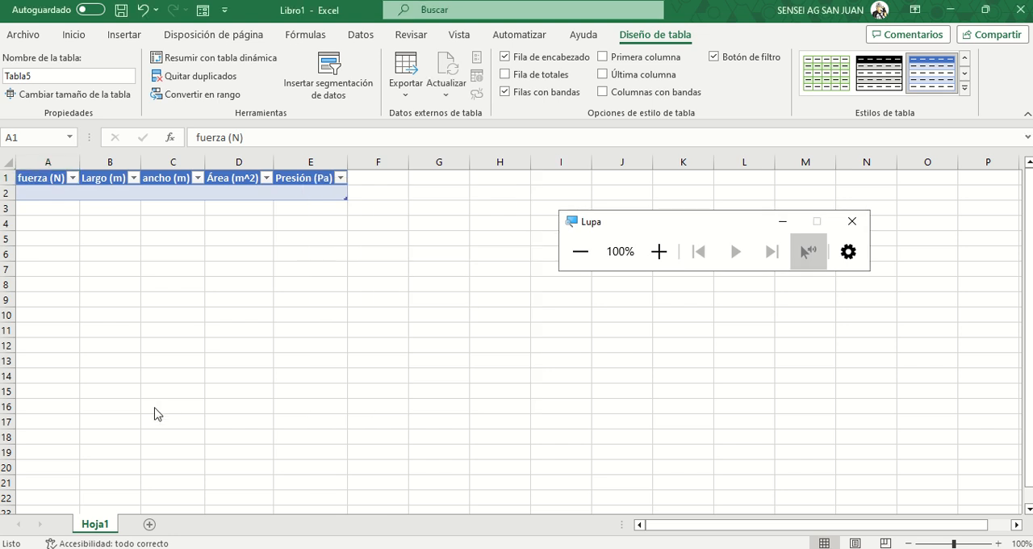
- Add a second worksheet to the workbook and return to Hoja1
left_click(647, 259)
left_click(647, 259)
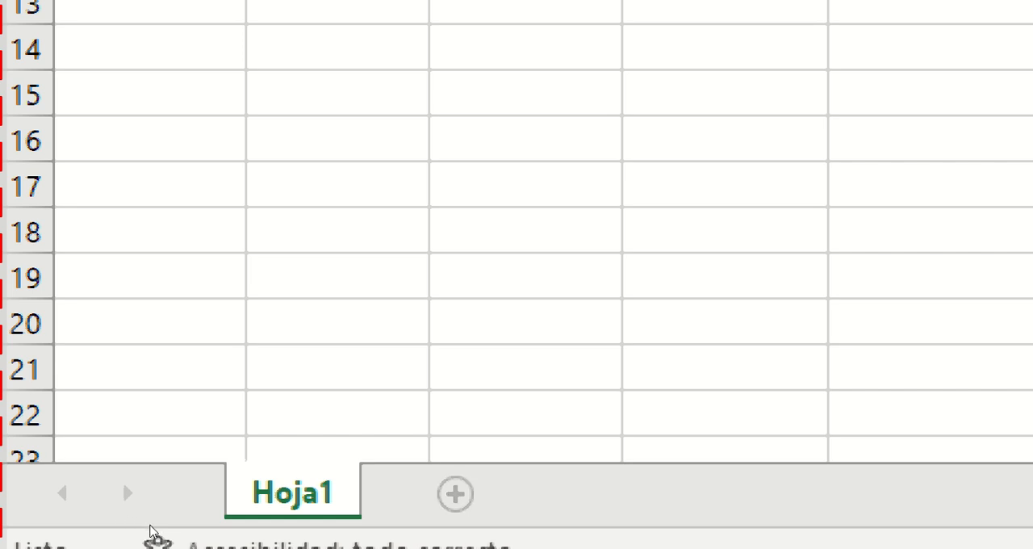
key("shift+F11")
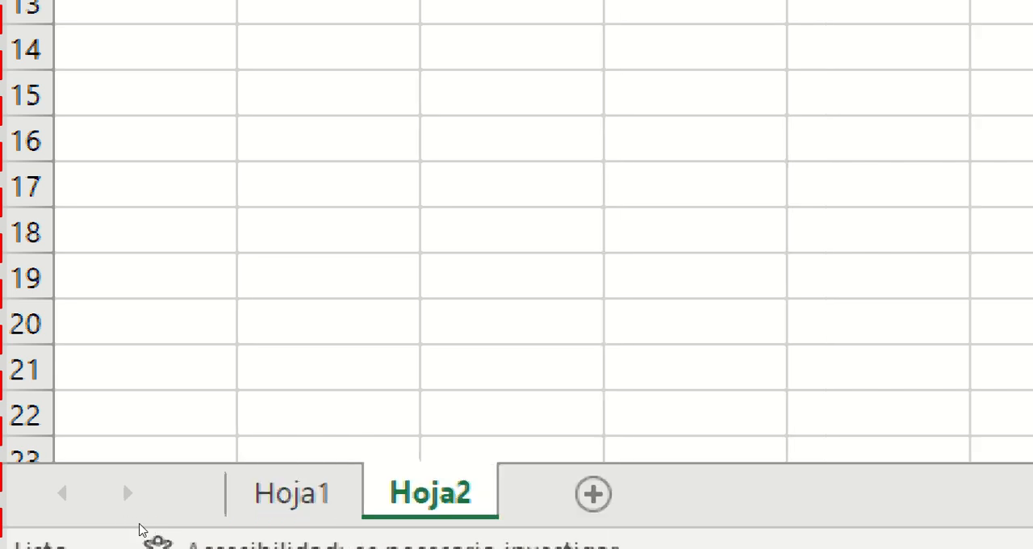
key("ctrl+Page_Up")
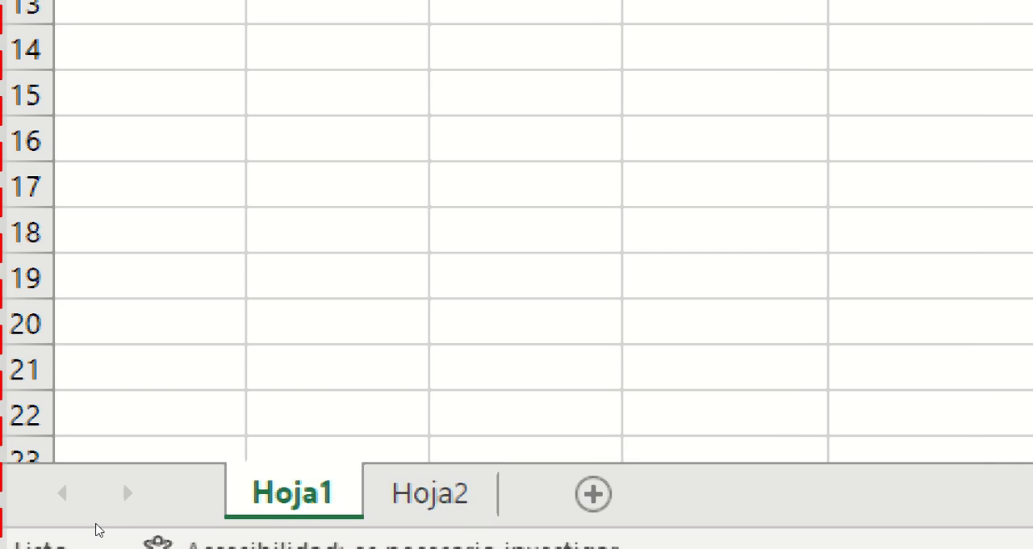
- Rename the worksheet Hoja1 as "Presión sobre un área"
key("alt+h")
key("o")
key("r")
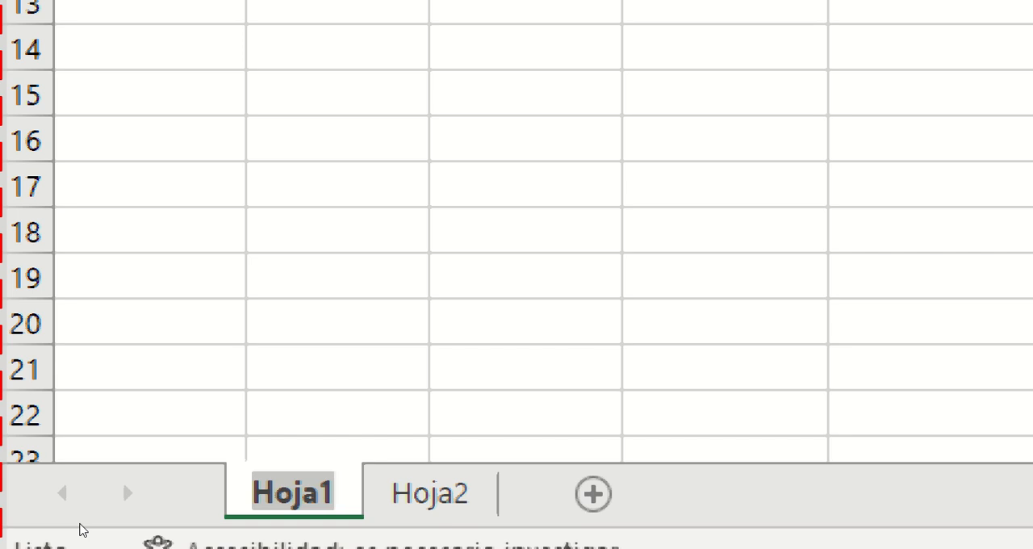
key("BackSpace")
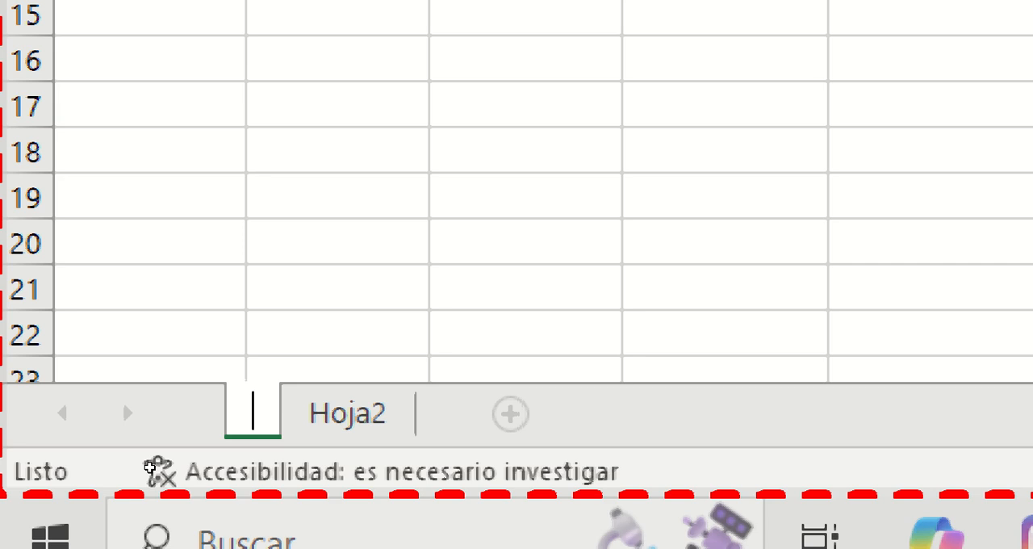
type("Presi")
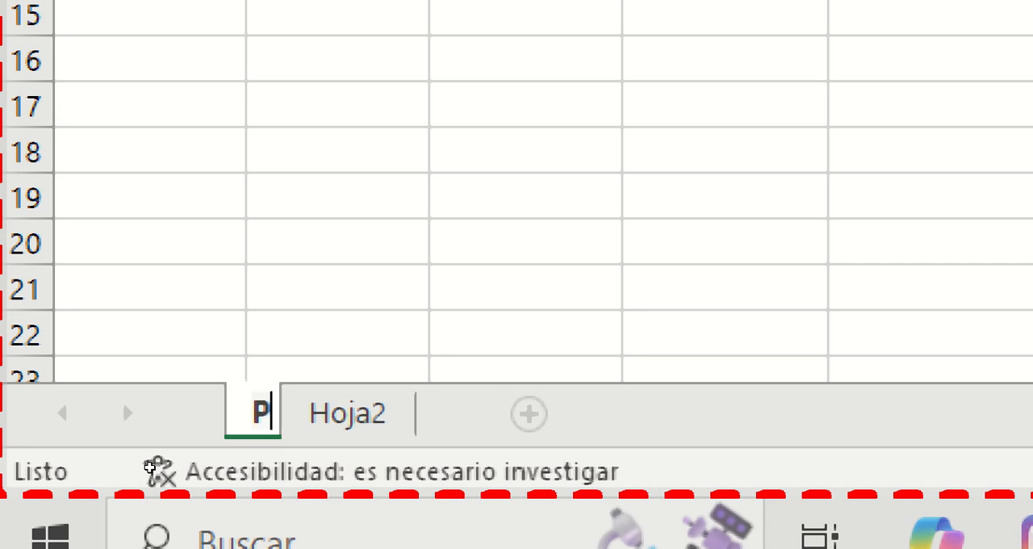
type("{o")
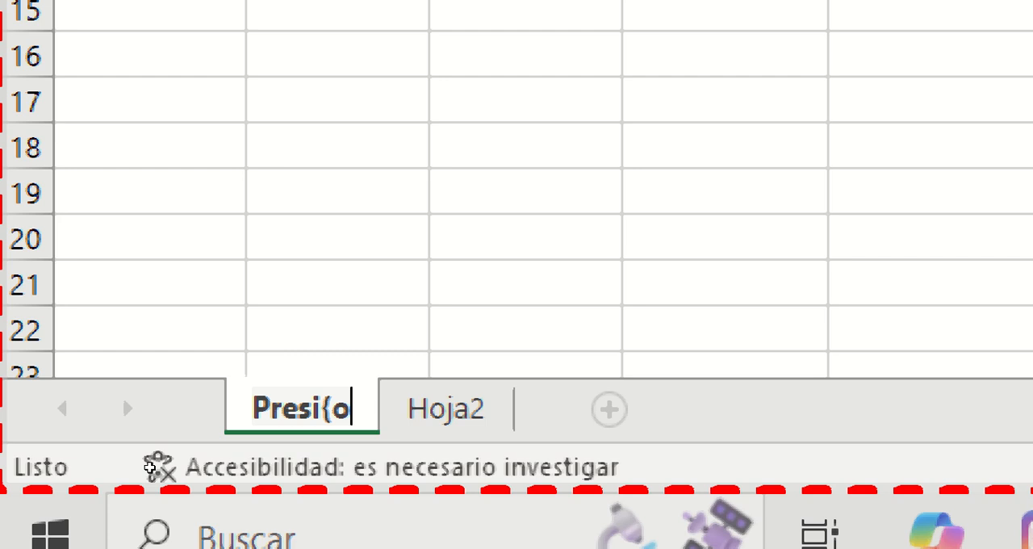
key("BackSpace")
key("BackSpace")
type("ó")
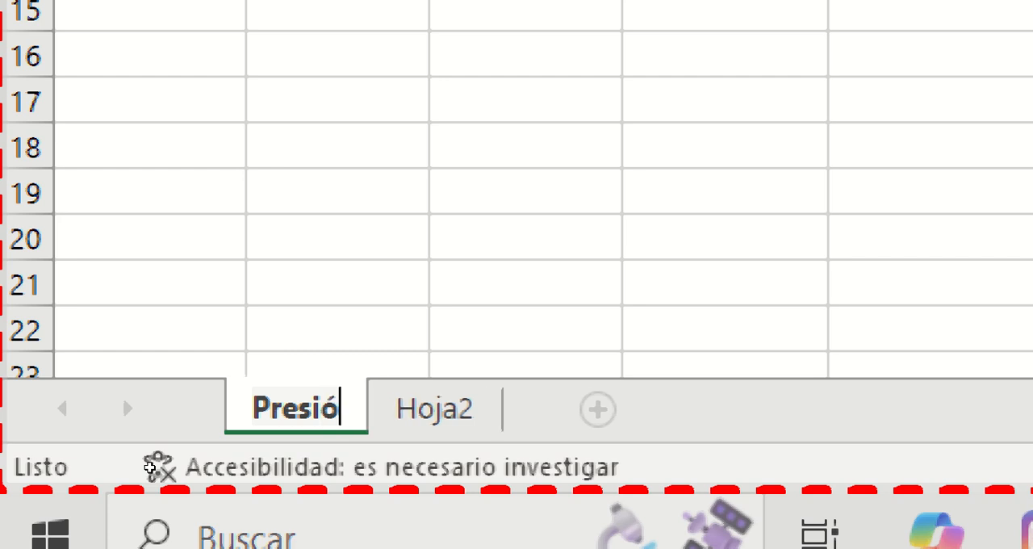
type("n hidrost")
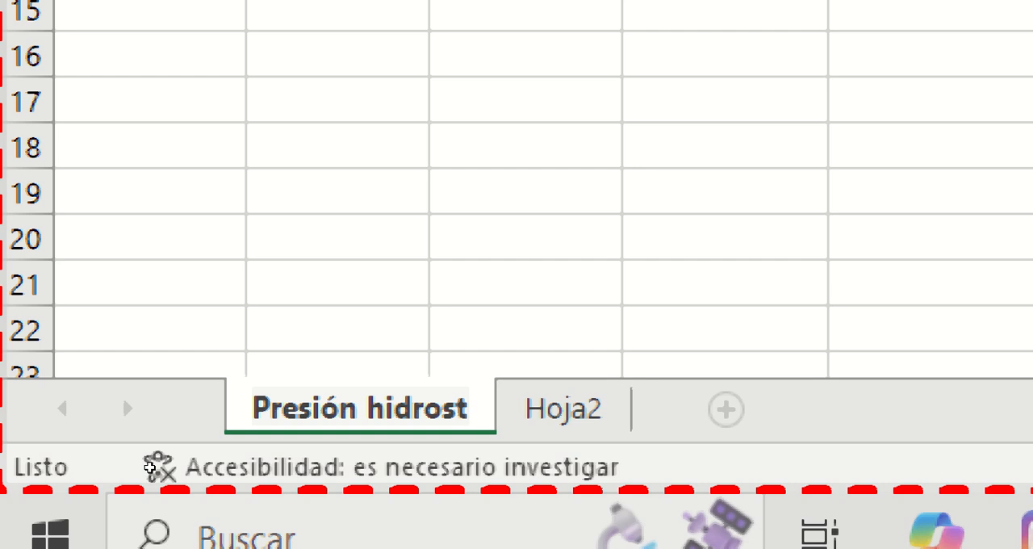
key("BackSpace")
key("BackSpace")
key("BackSpace")
key("BackSpace")
key("BackSpace")
key("BackSpace")
key("BackSpace")
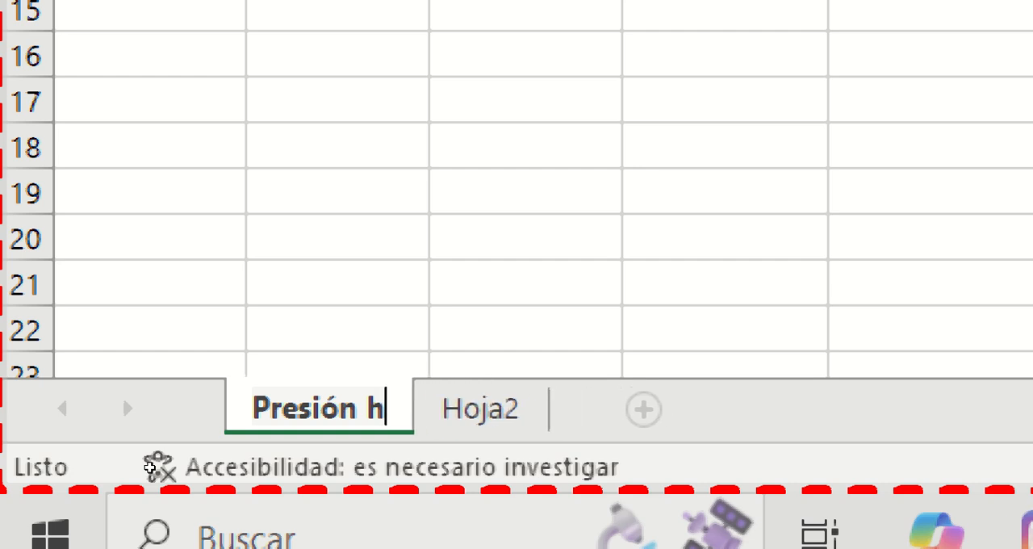
type("sobre un")
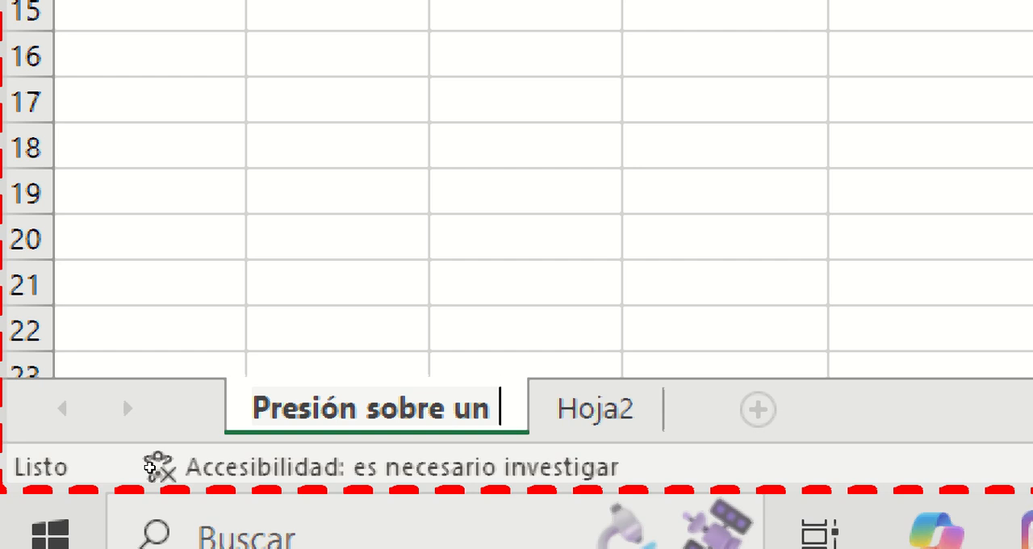
key("dead_acute")
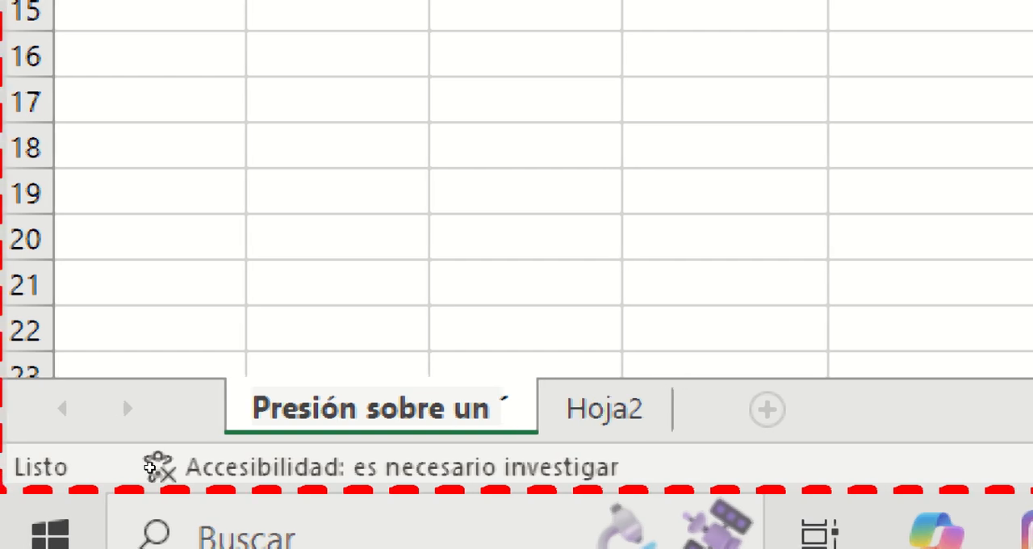
type("área")
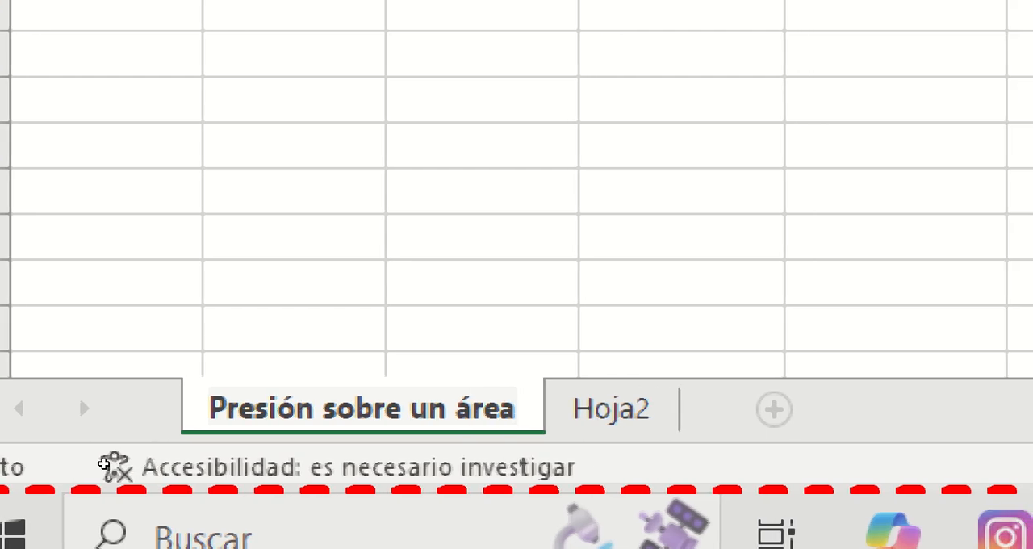
key("Return")
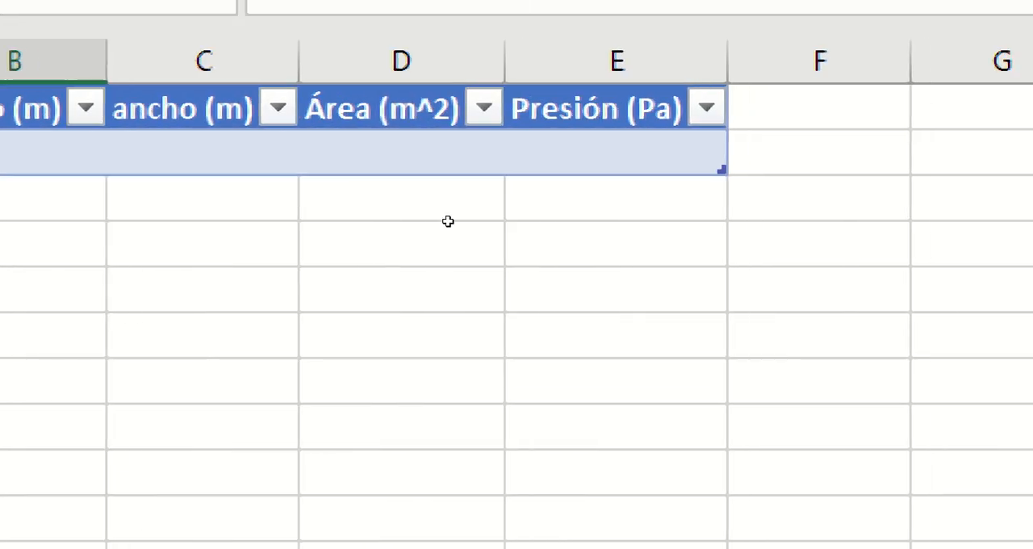
left_click(586, 253)
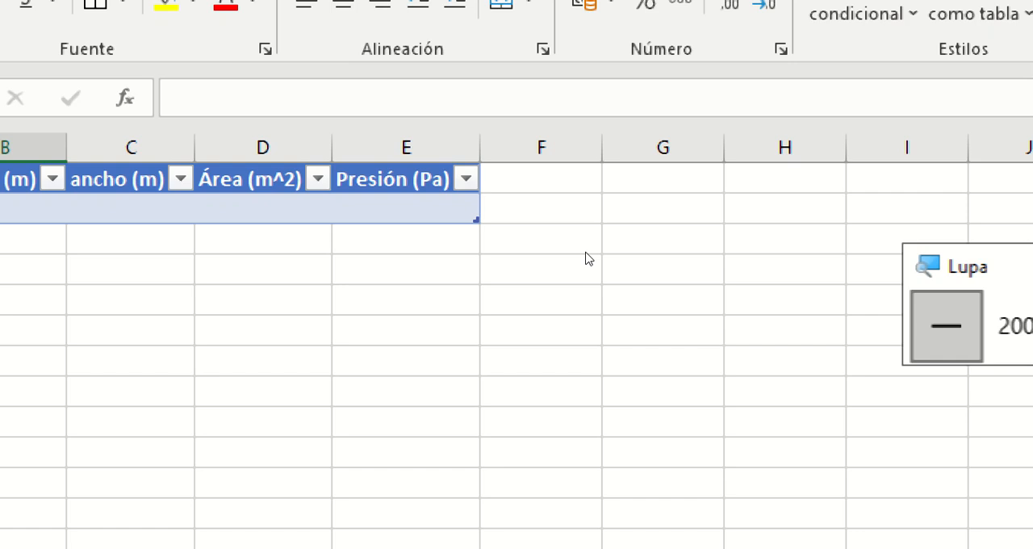
left_click(586, 253)
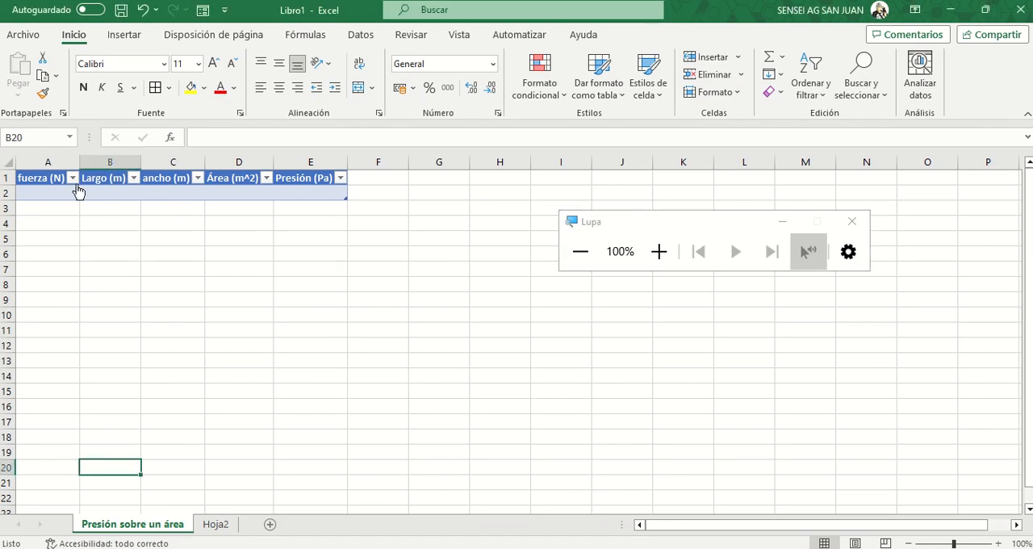
left_click(51, 177)
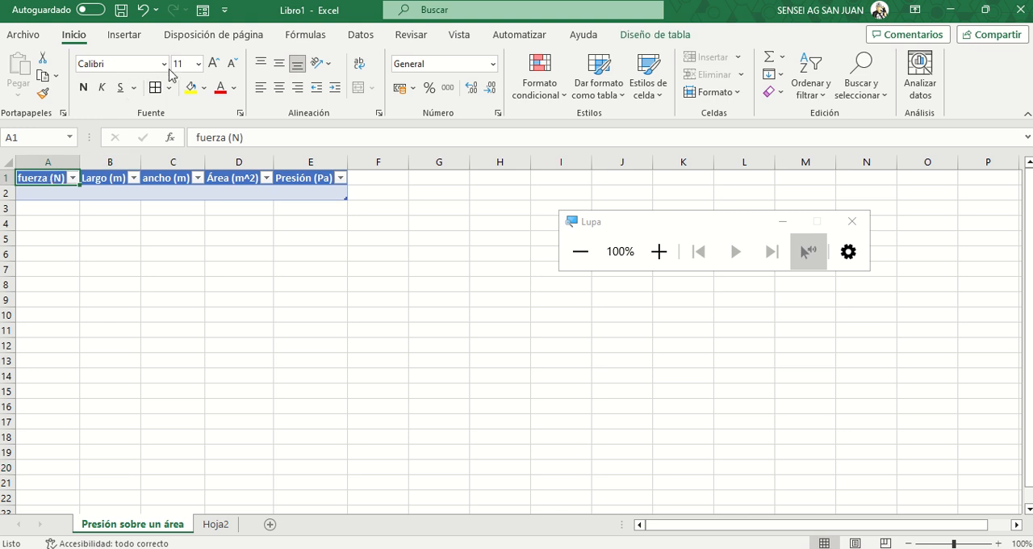
left_click(202, 12)
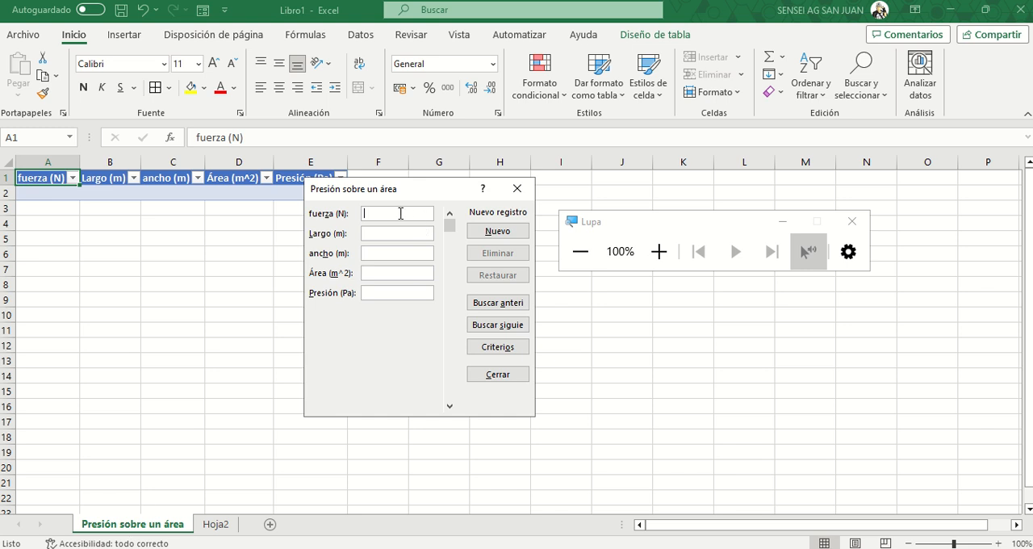
type("90")
left_click(379, 275)
key("BackSpace")
key("BackSpace")
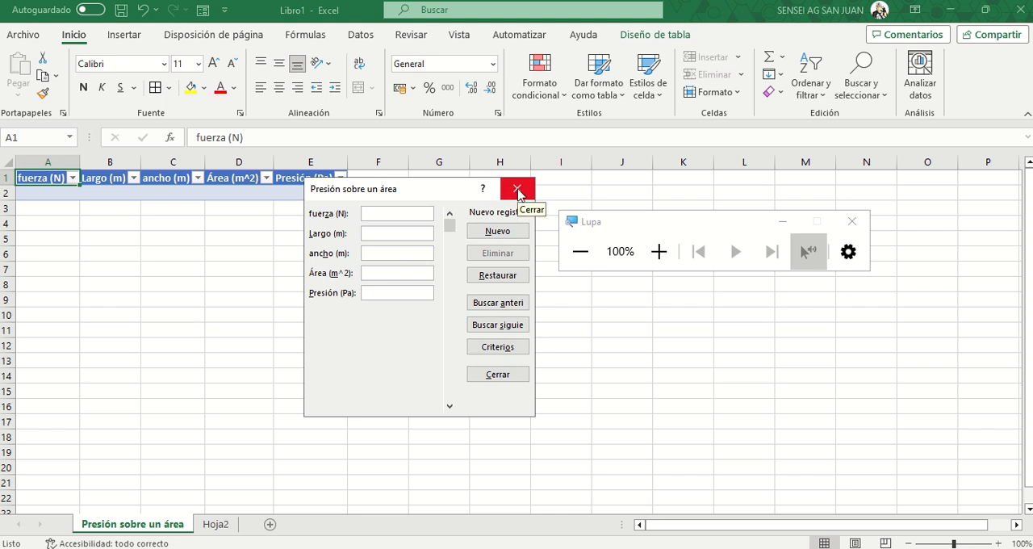
left_click(518, 191)
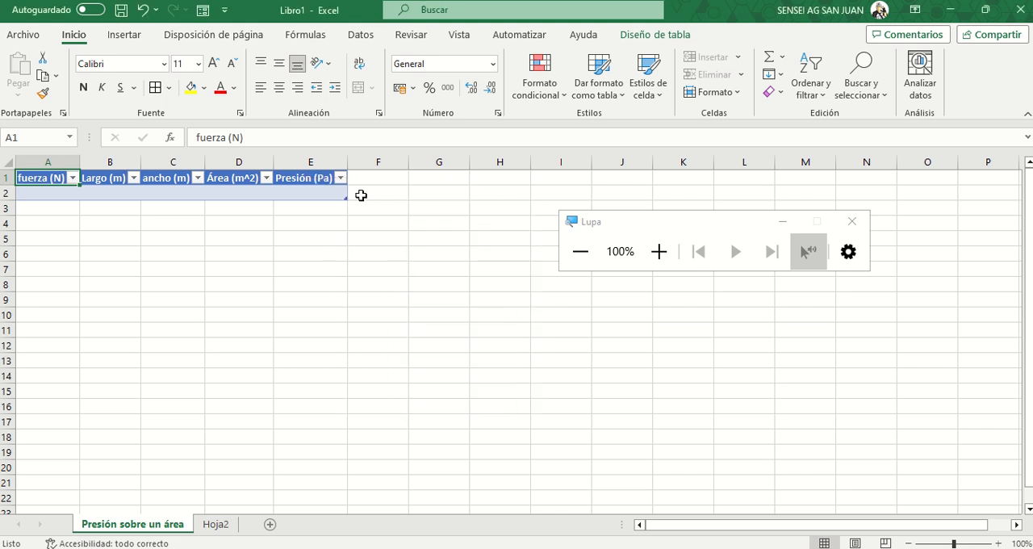
- Enter a formula in cell D2 of the Área (m^2) column that multiplies Largo (m) by ancho (m)
left_click(241, 192)
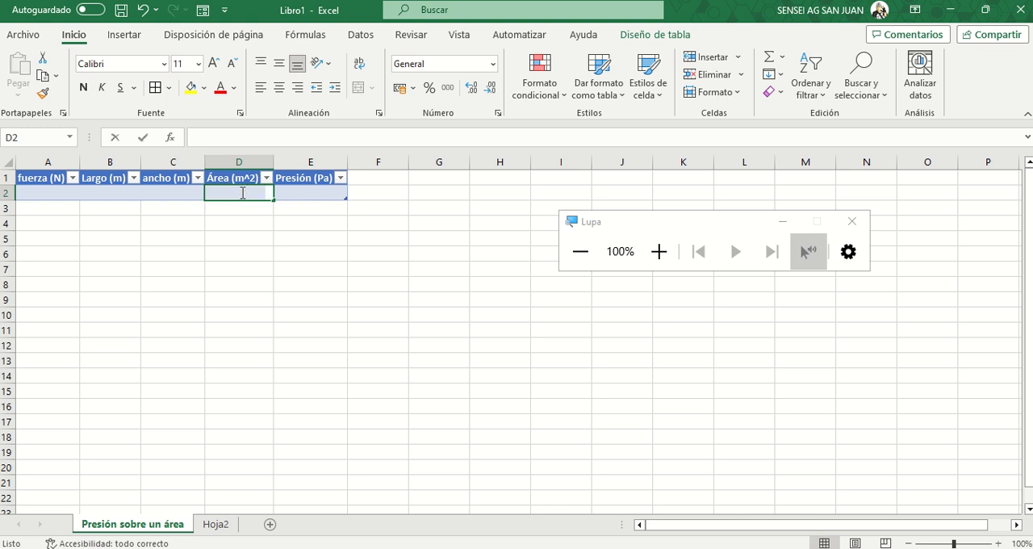
type("=")
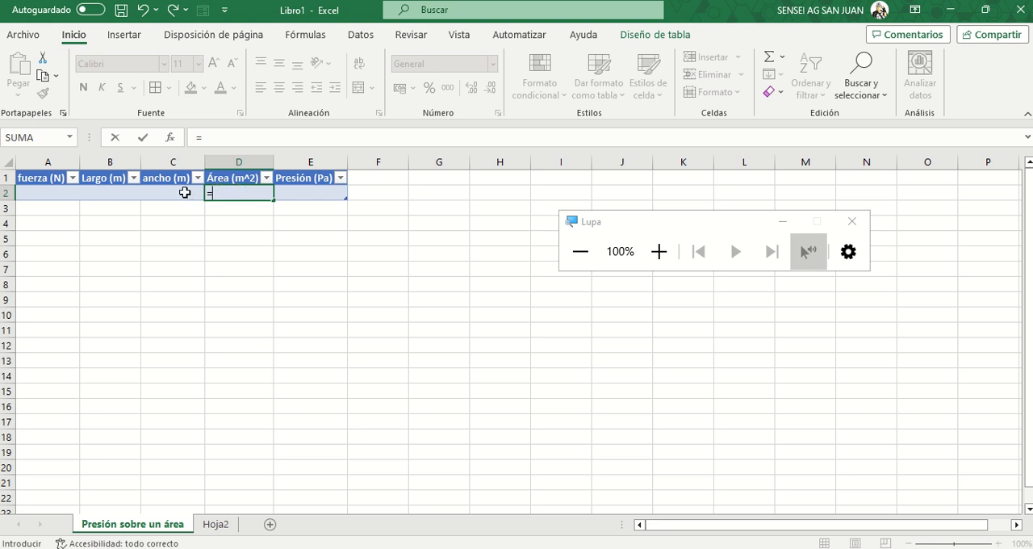
left_click(106, 193)
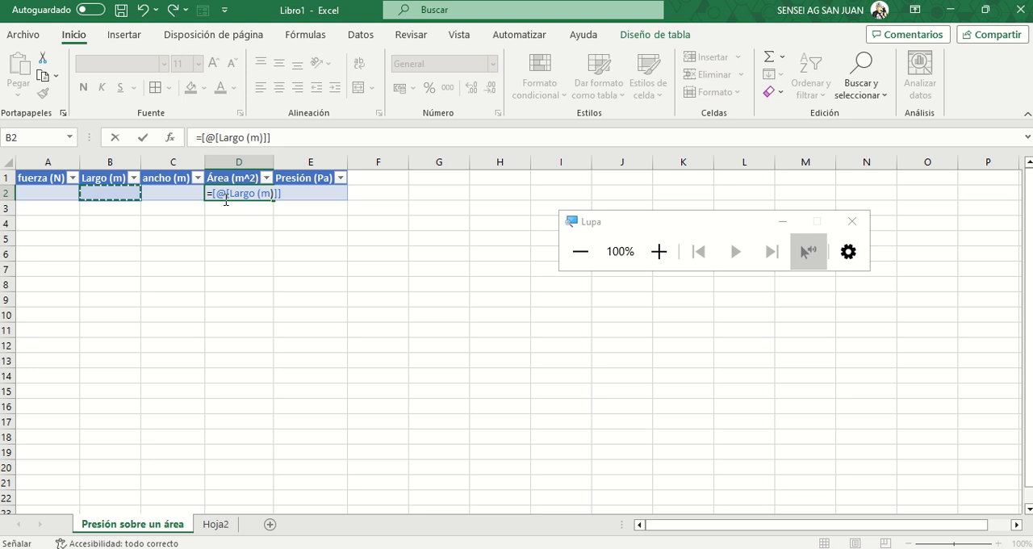
type("/")
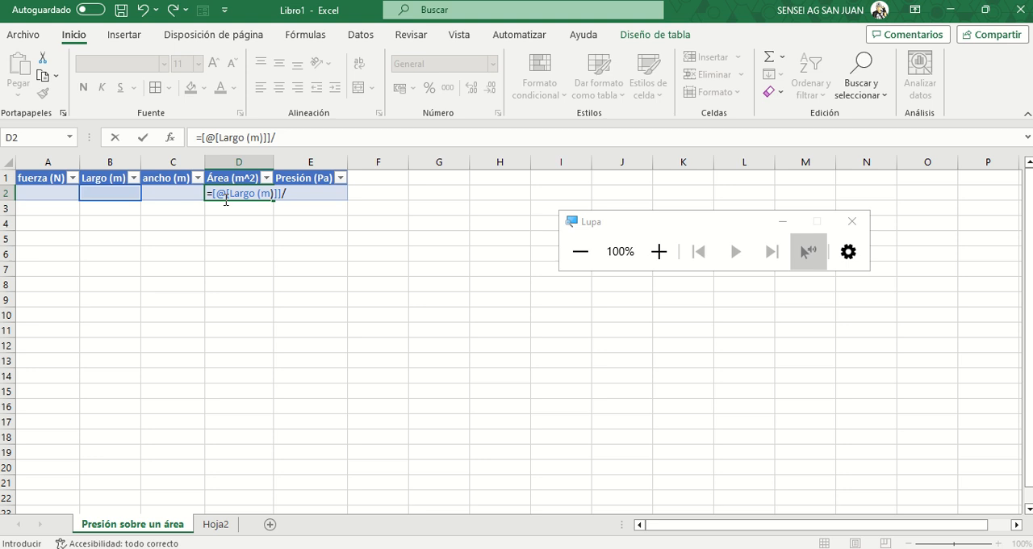
left_click(167, 193)
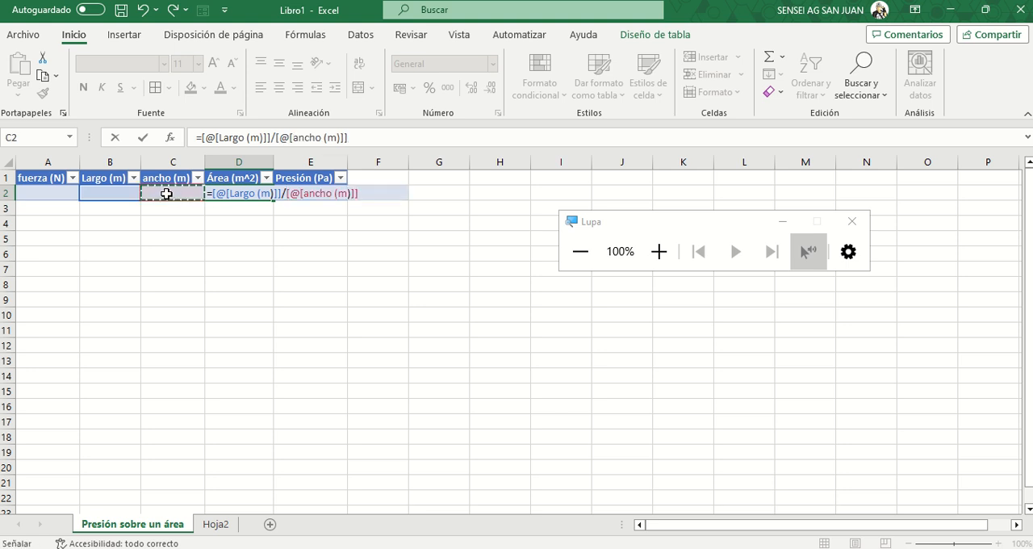
key("BackSpace")
key("BackSpace")
key("BackSpace")
key("BackSpace")
key("BackSpace")
key("BackSpace")
key("BackSpace")
key("BackSpace")
key("BackSpace")
key("BackSpace")
key("BackSpace")
key("BackSpace")
key("BackSpace")
key("BackSpace")
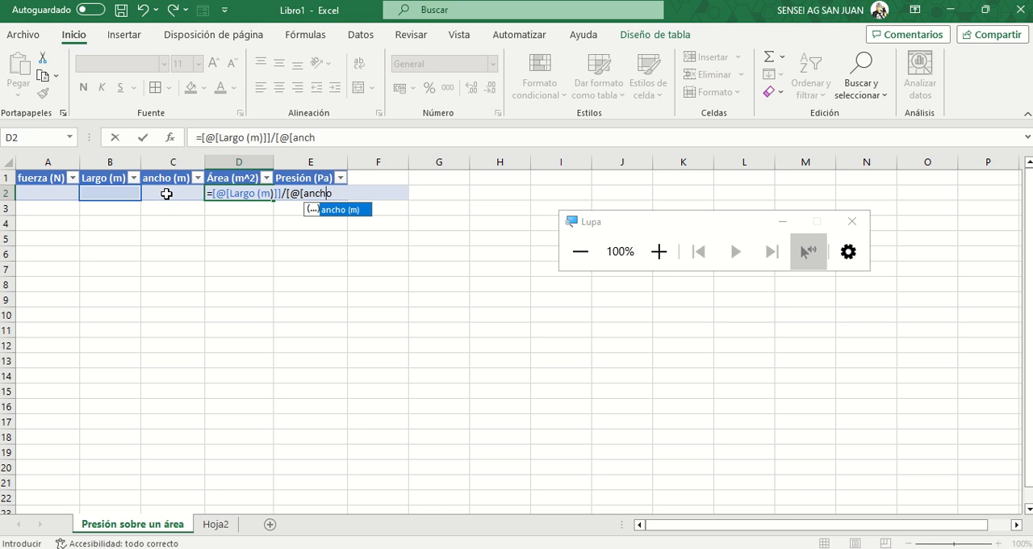
key("BackSpace")
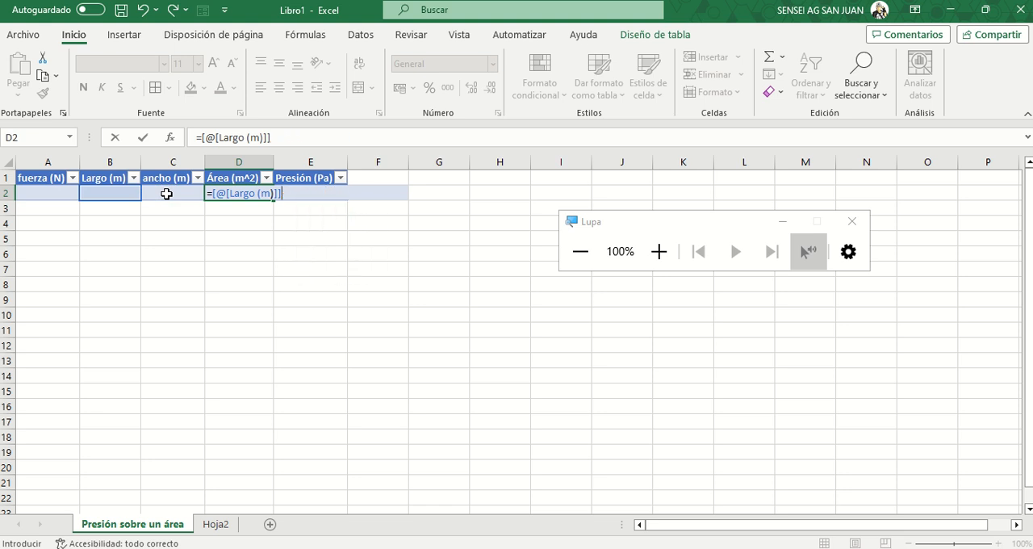
type("*")
left_click(166, 193)
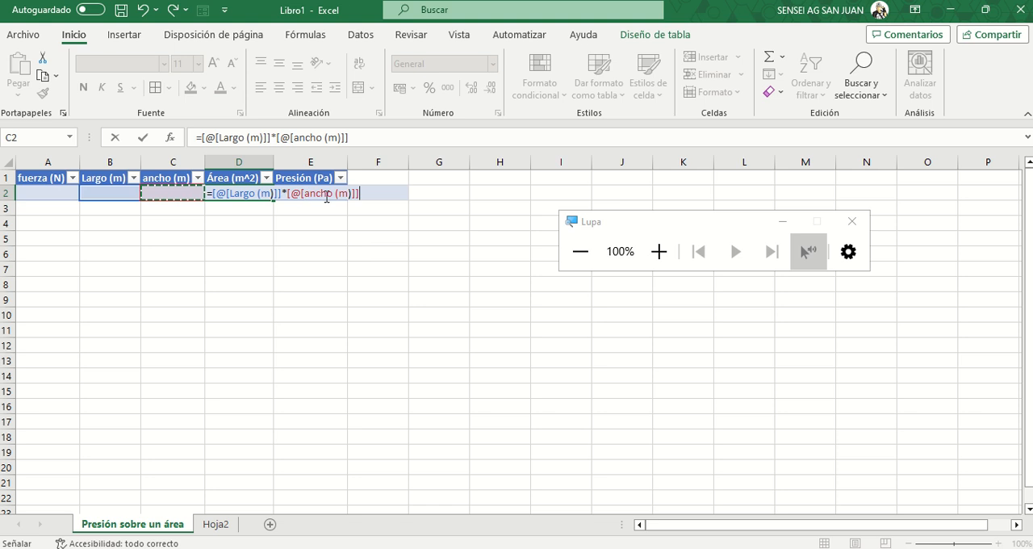
key("Return")
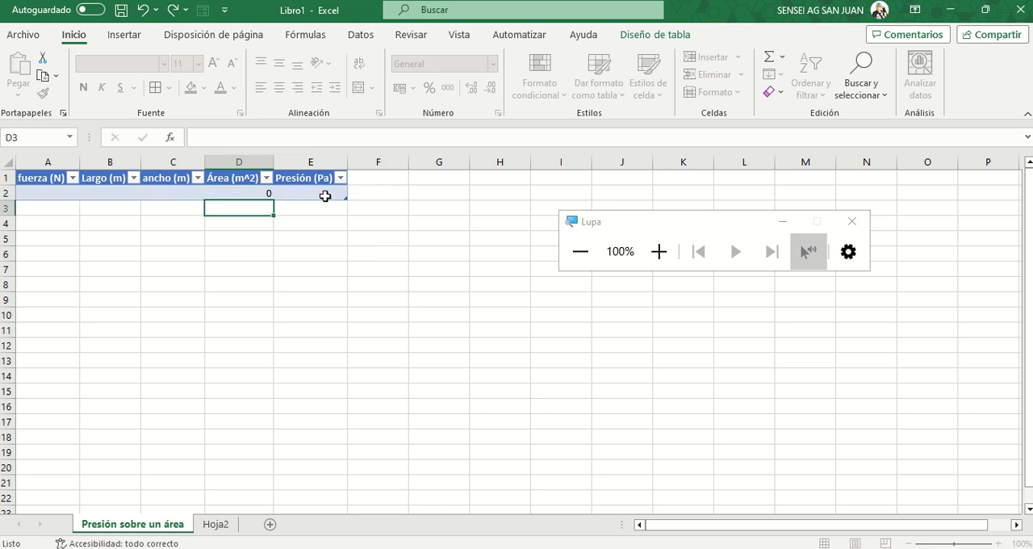
left_click(236, 227)
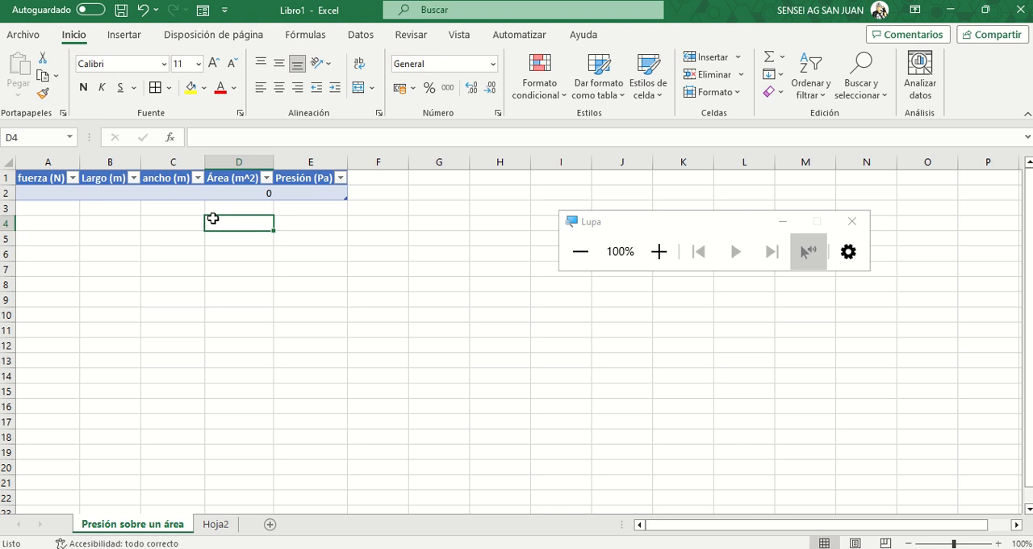
- Fill the table's first record through the Formulario form with fuerza 80, Largo 0.5 and ancho 0.8, and submit it
left_click(48, 178)
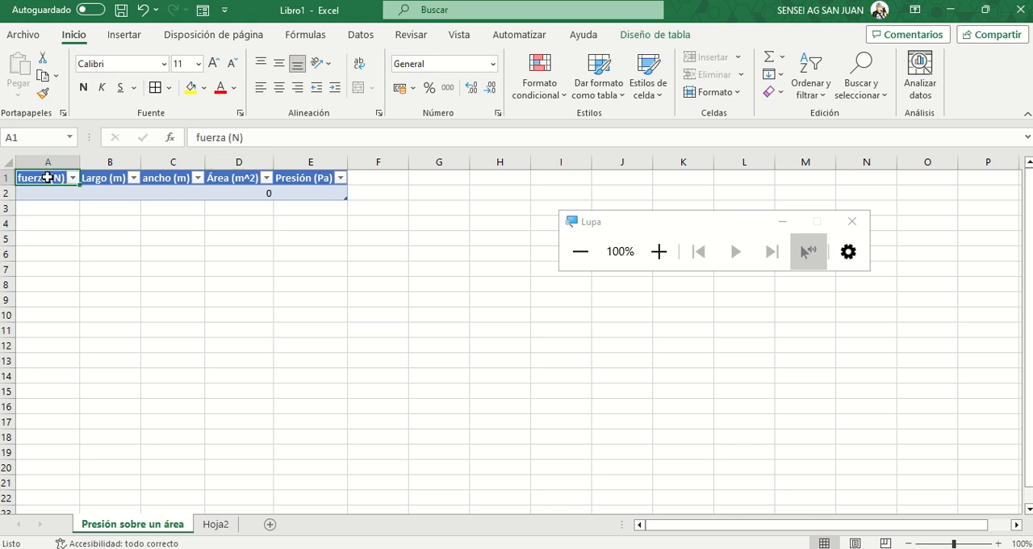
left_click(207, 10)
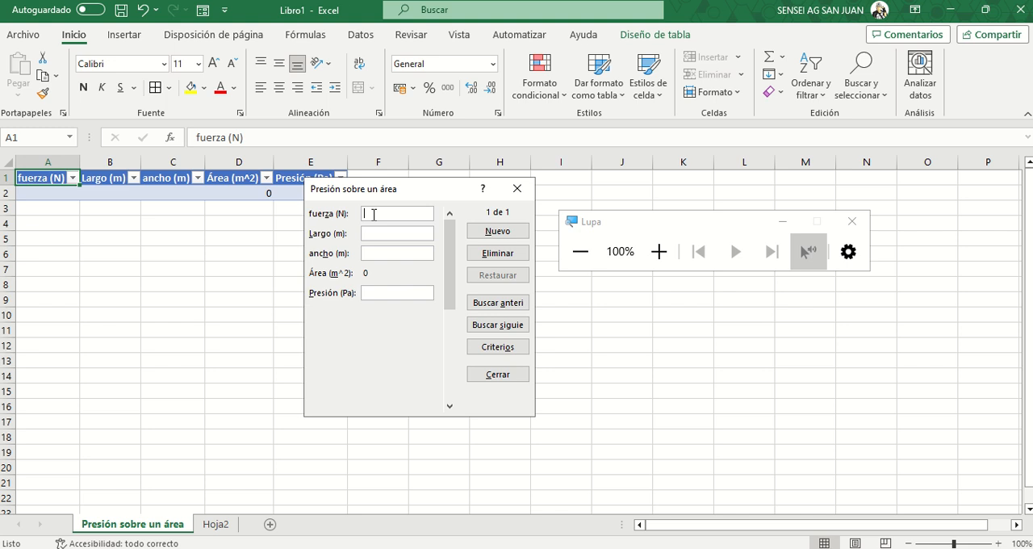
type("89")
key("BackSpace")
type("0")
type("0.5")
left_click(382, 252)
type("0.8")
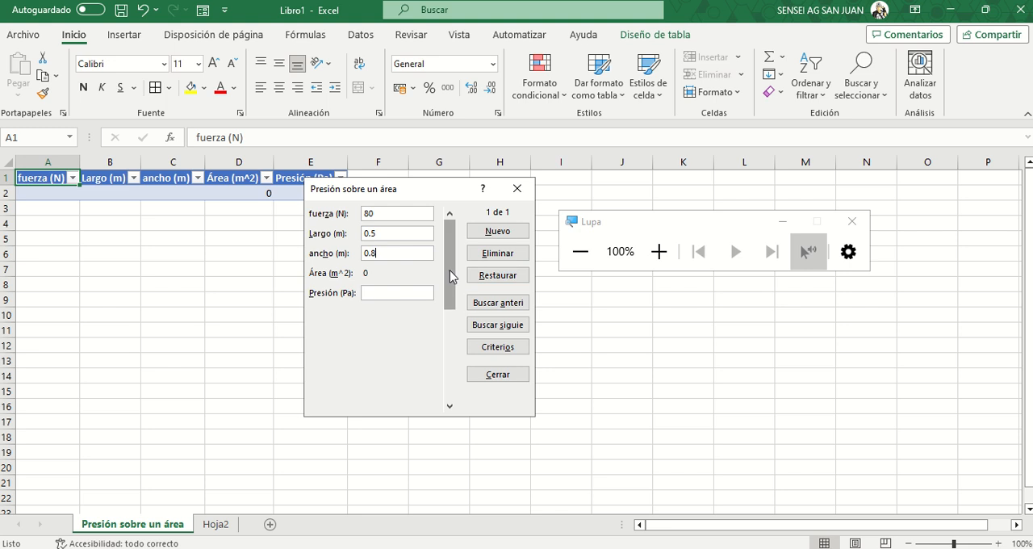
left_click(498, 232)
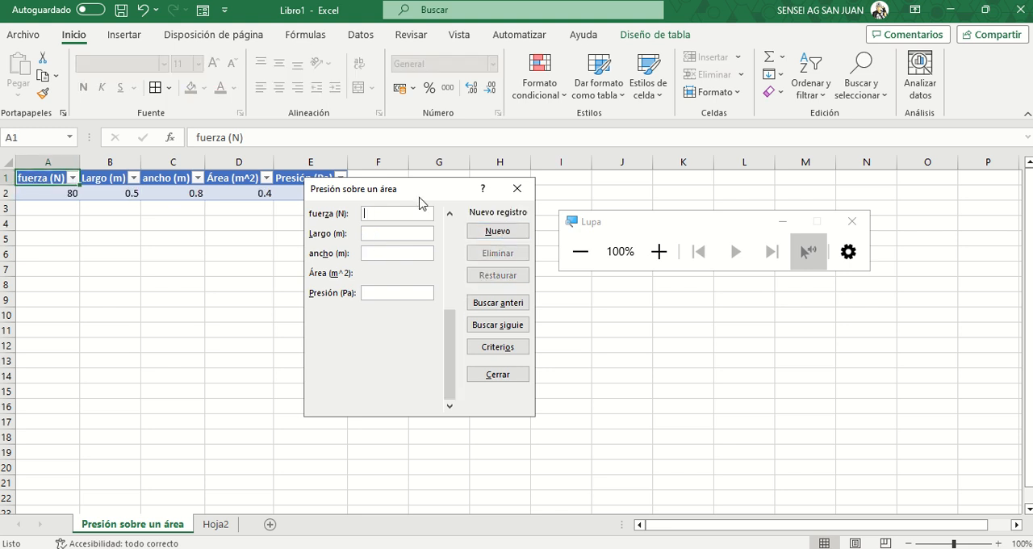
- Move the data-entry form below the table, go back to the first record to review it, and close the form
left_click_drag(419, 202, 426, 262)
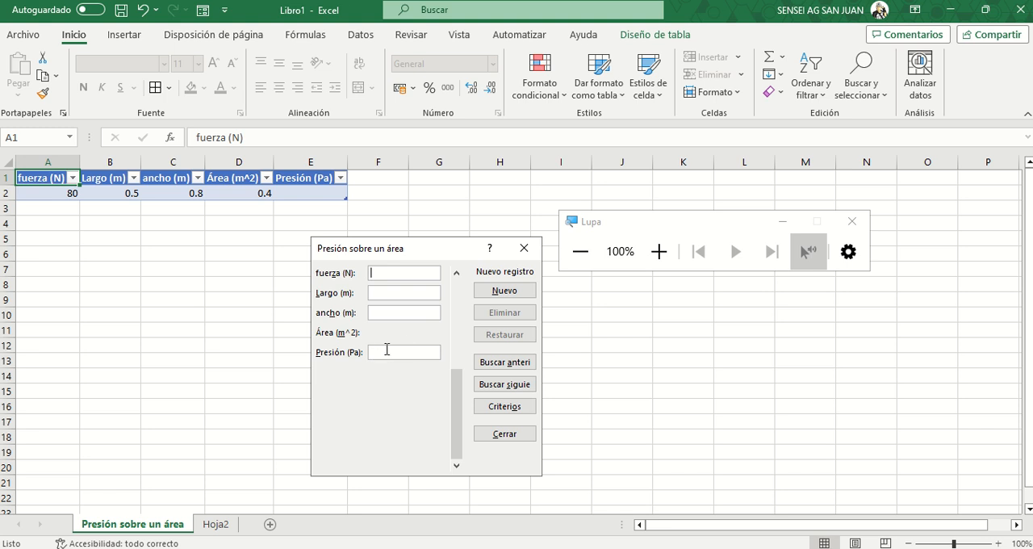
left_click(455, 281)
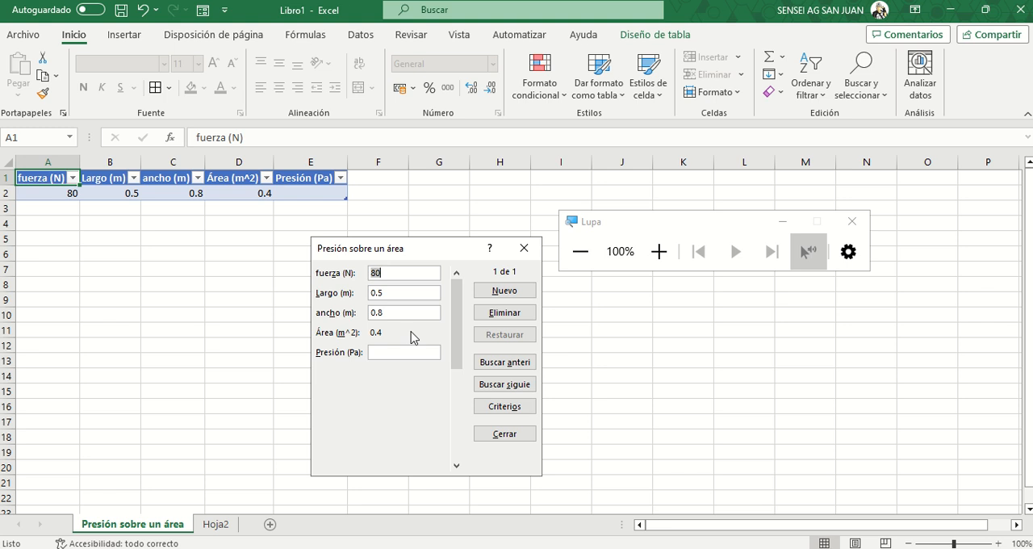
left_click(523, 252)
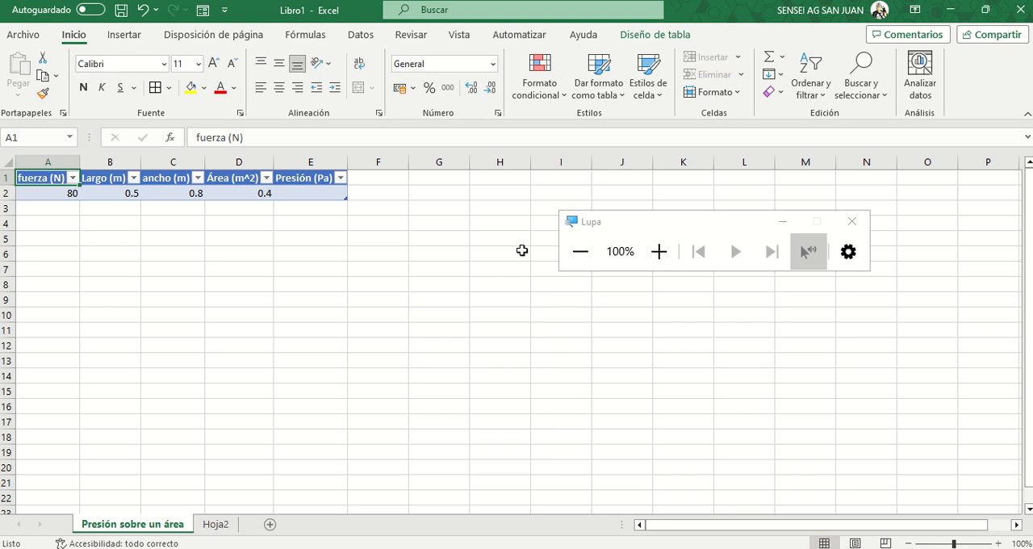
- Enter a formula in cell E2 of the Presión (Pa) column that divides fuerza (N) by Área (m^2)
left_click(317, 190)
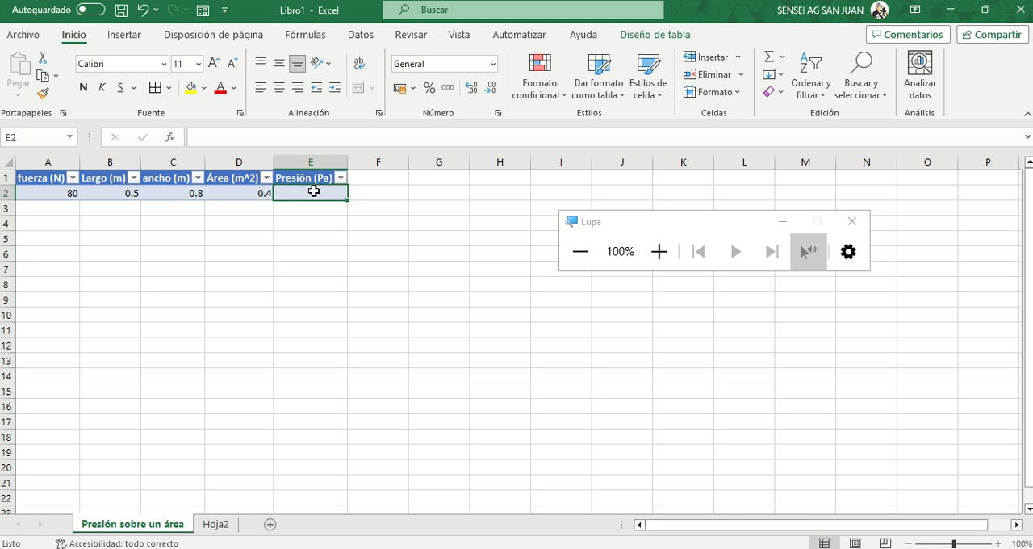
type("=")
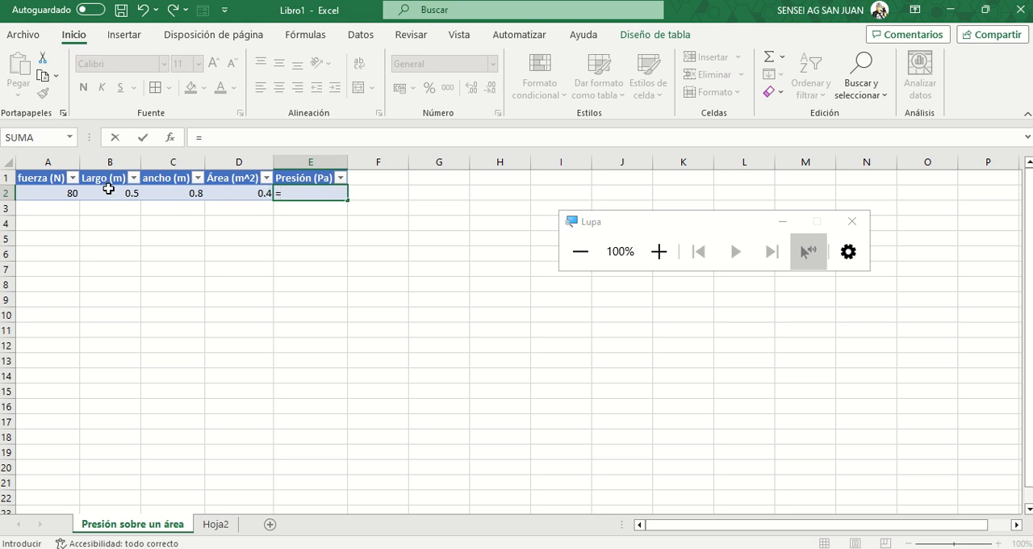
left_click(56, 192)
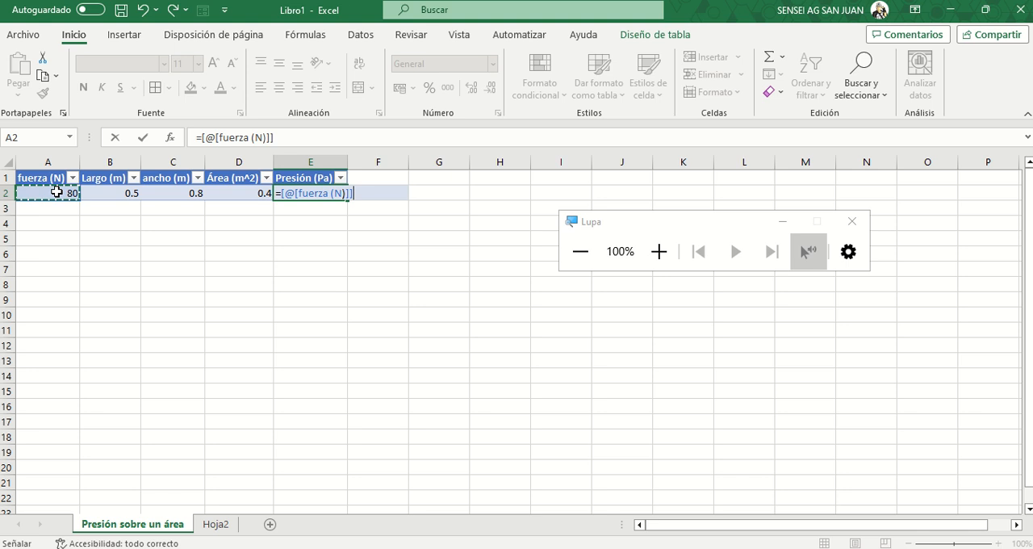
type("/")
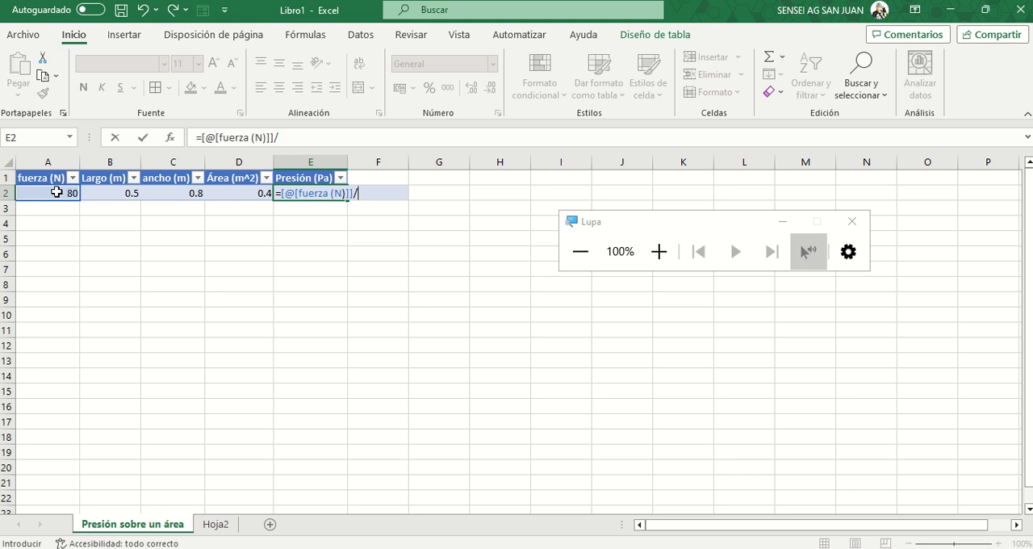
left_click(232, 194)
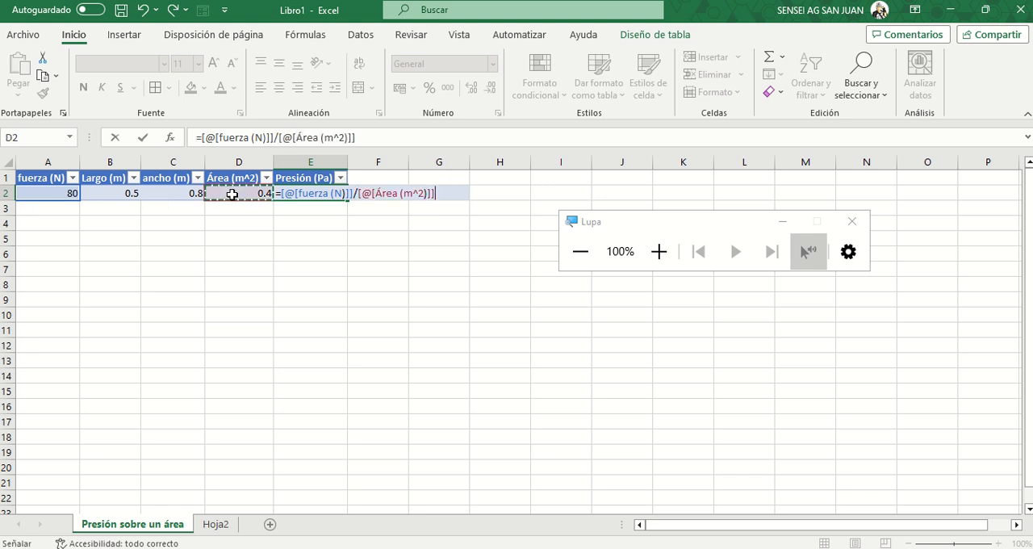
key("Return")
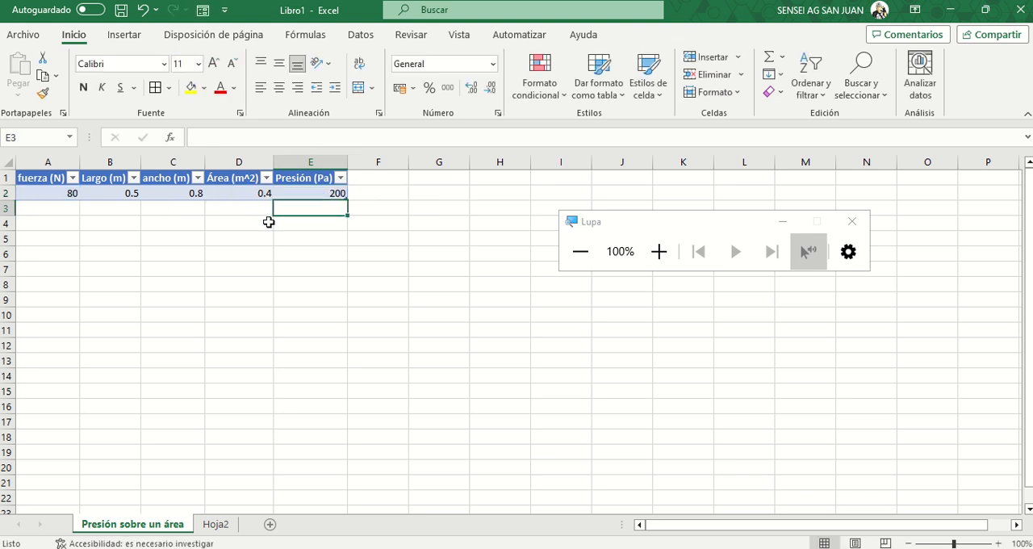
left_click(283, 239)
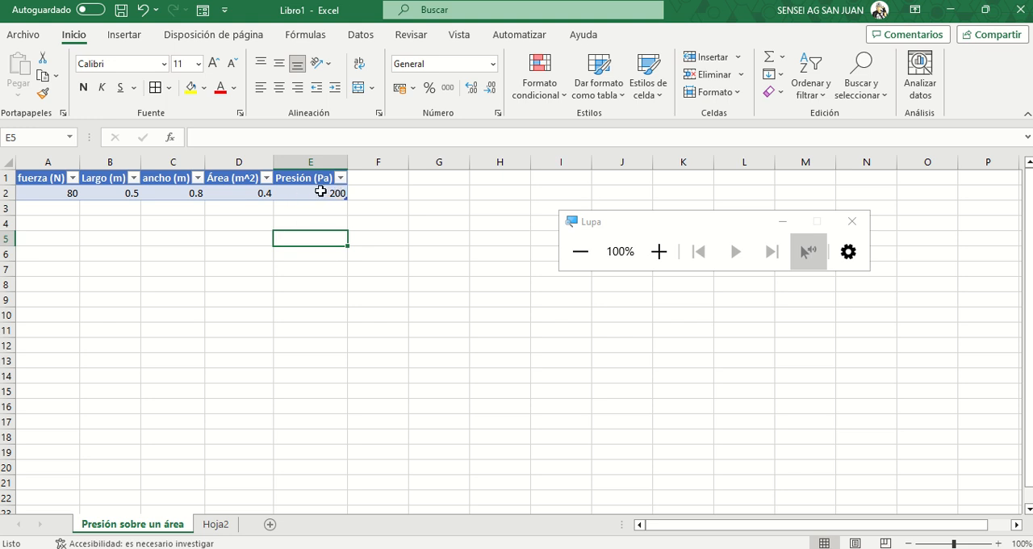
- Add a new record through the Formulario form with fuerza 85, Largo 0.3 and ancho 1.2, and display that saved record in the form
left_click(50, 177)
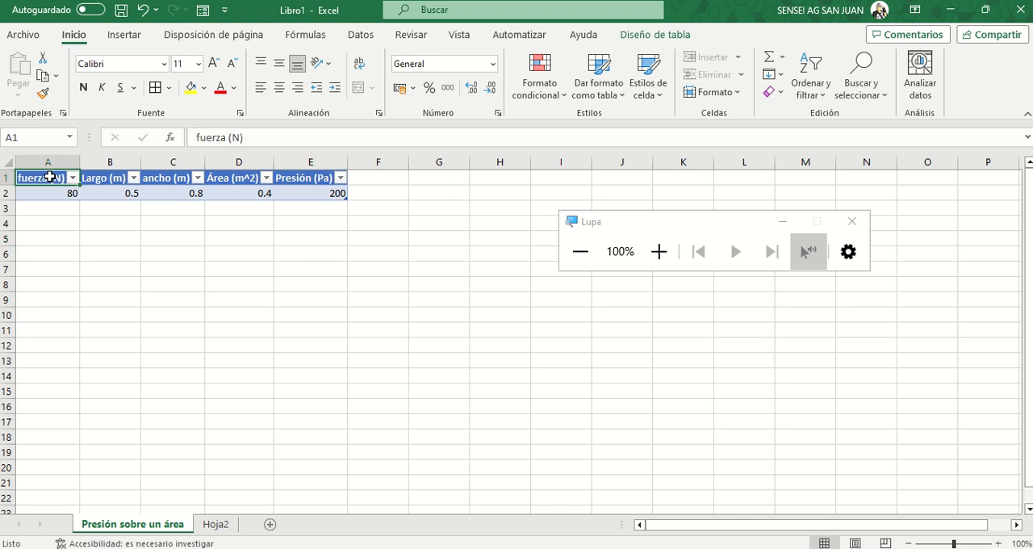
left_click(202, 11)
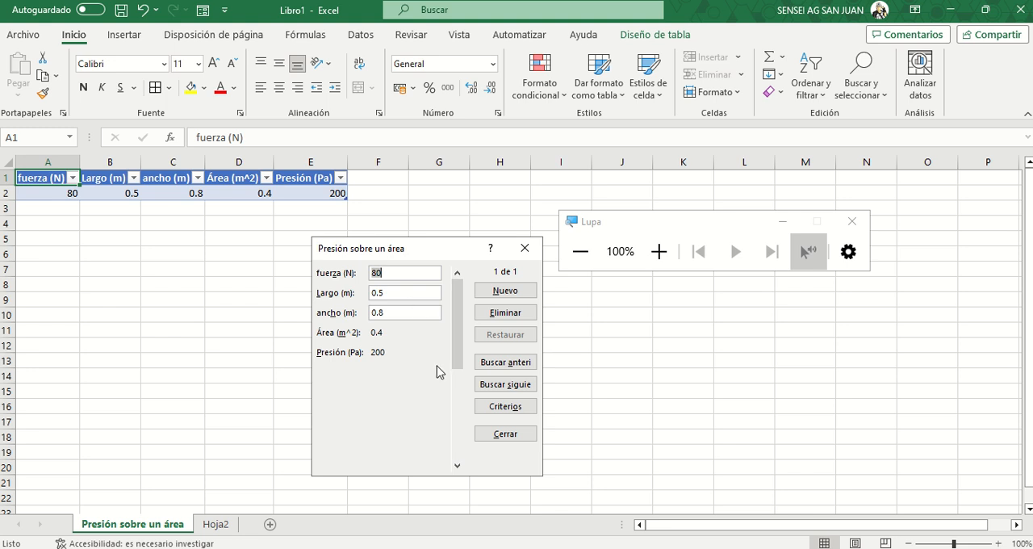
left_click(458, 467)
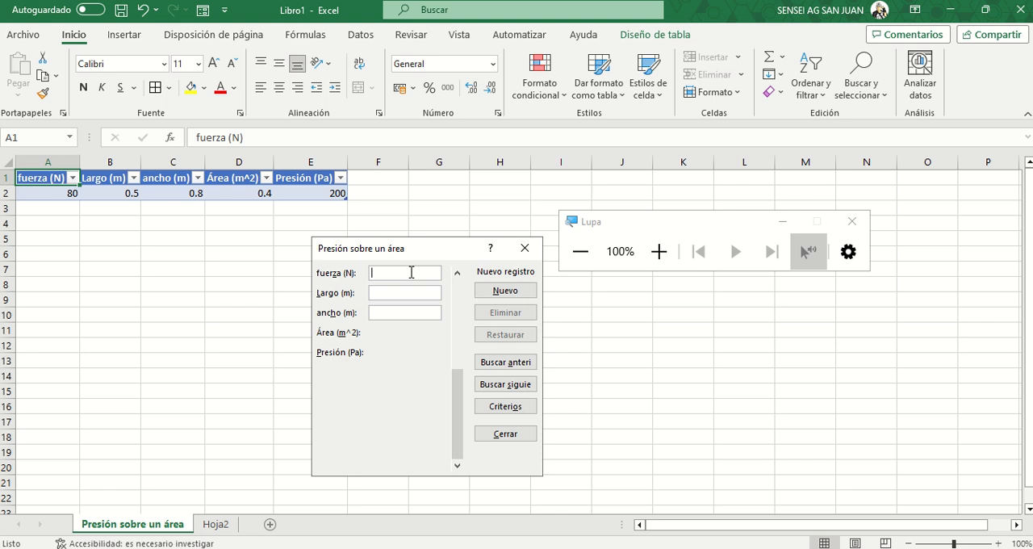
type("85")
left_click(405, 295)
type("0.3")
left_click(398, 313)
type("1.2")
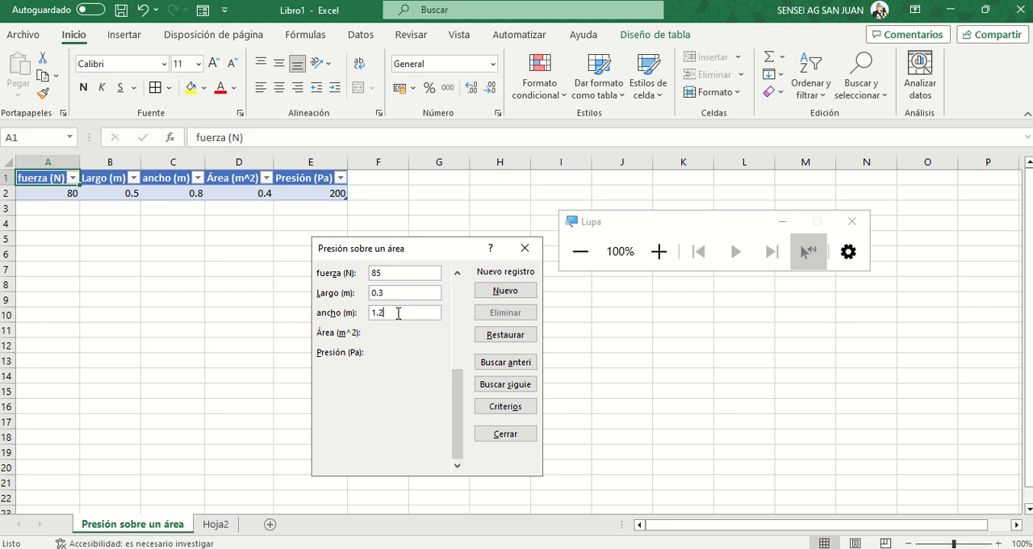
left_click(494, 292)
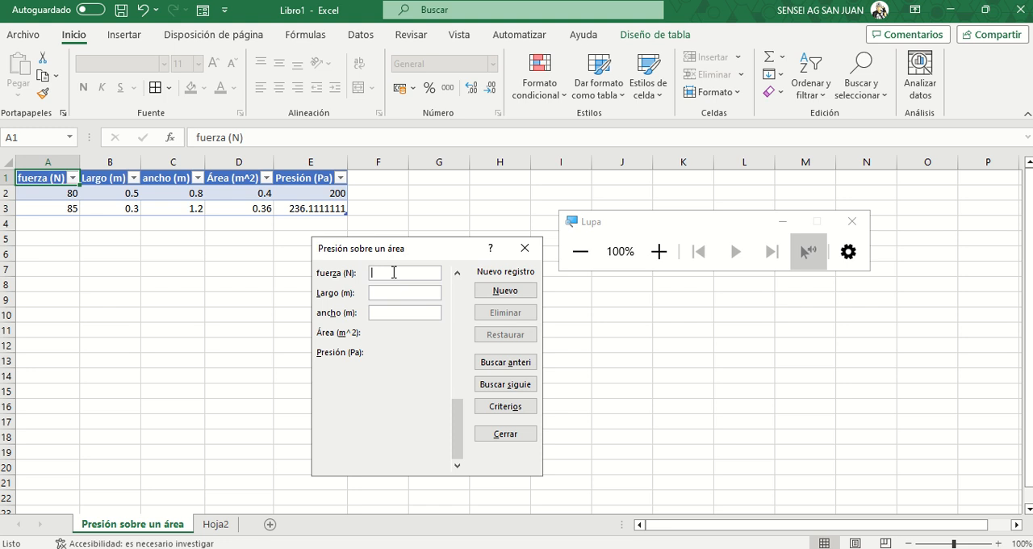
left_click(458, 274)
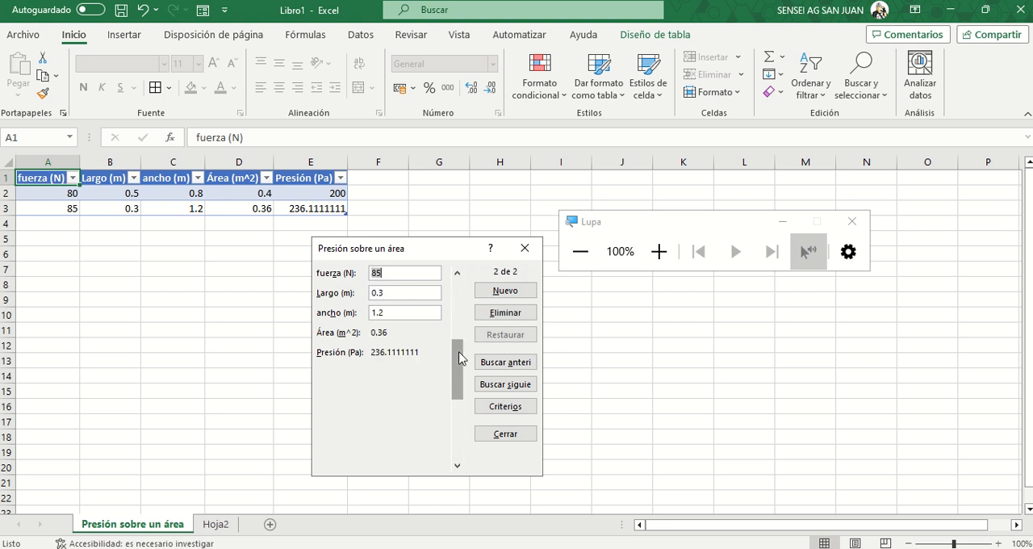
- Add a third record through the Formulario form with fuerza 56, Largo 0.25 and ancho 1.5, and submit it
left_click_drag(459, 361, 459, 404)
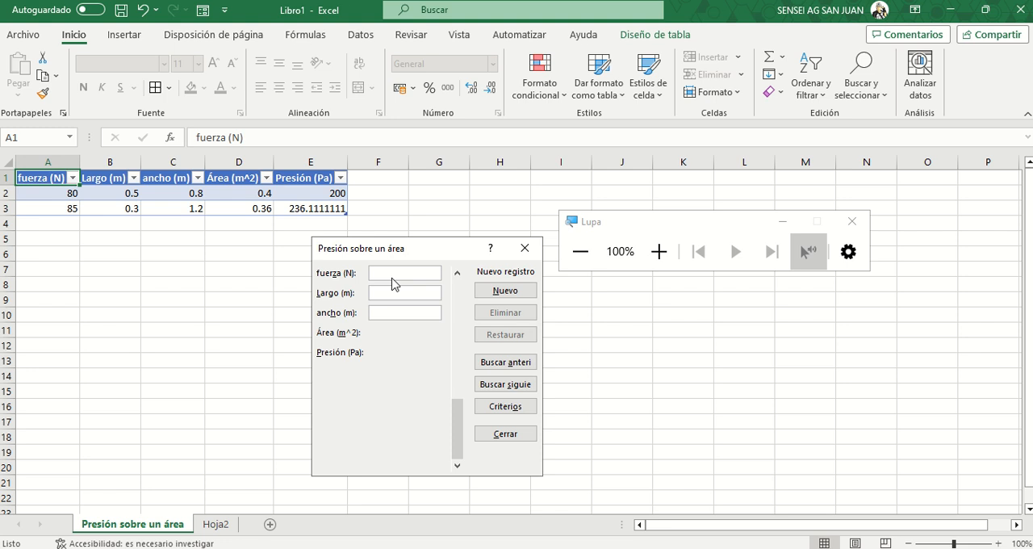
type("56")
left_click(389, 292)
type("0.25")
left_click(389, 312)
type("1.5")
key("Return")
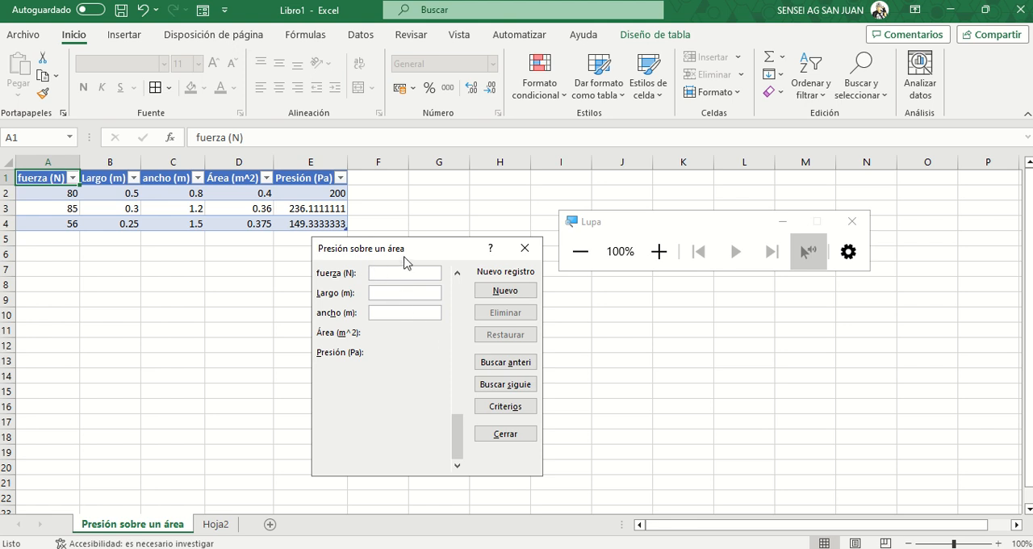
- Reposition the data-entry form below the table and step back through the saved records to the first one under magnification
left_click_drag(367, 255, 462, 273)
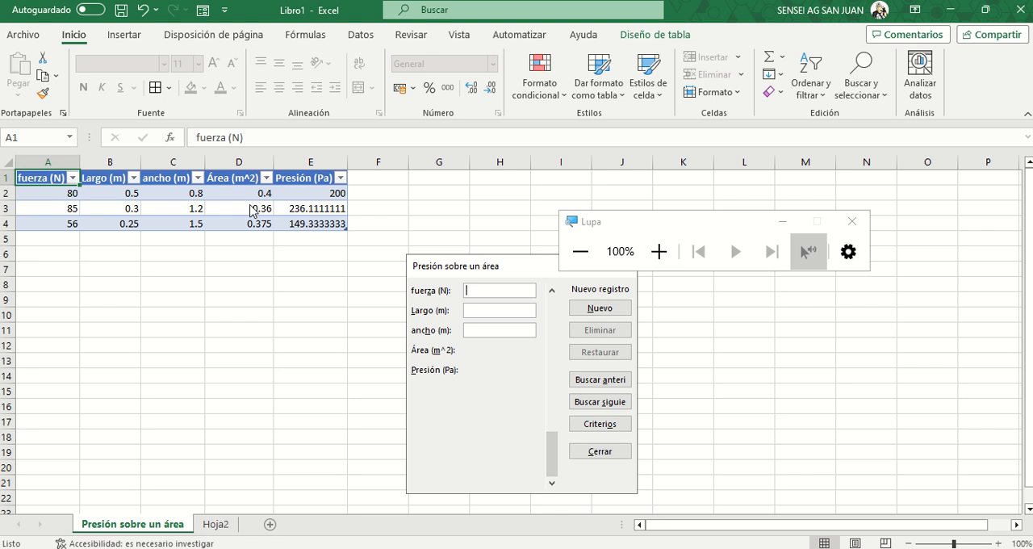
left_click_drag(530, 267, 451, 269)
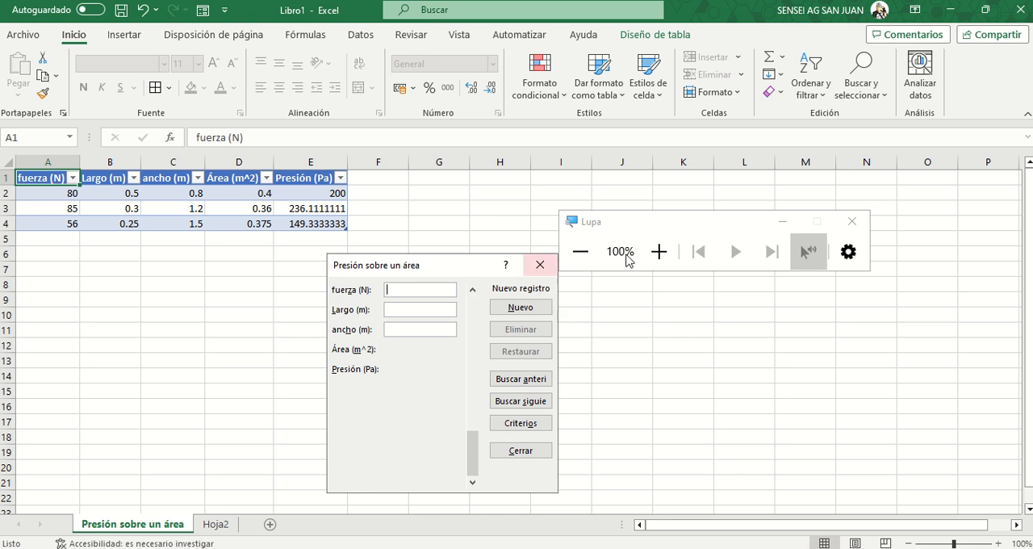
left_click(658, 254)
left_click(658, 254)
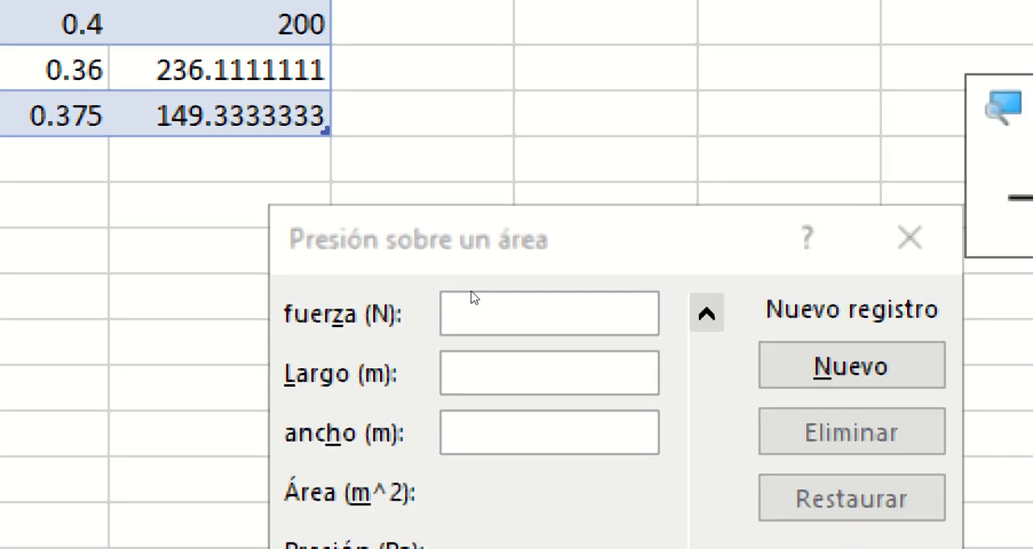
left_click(707, 312)
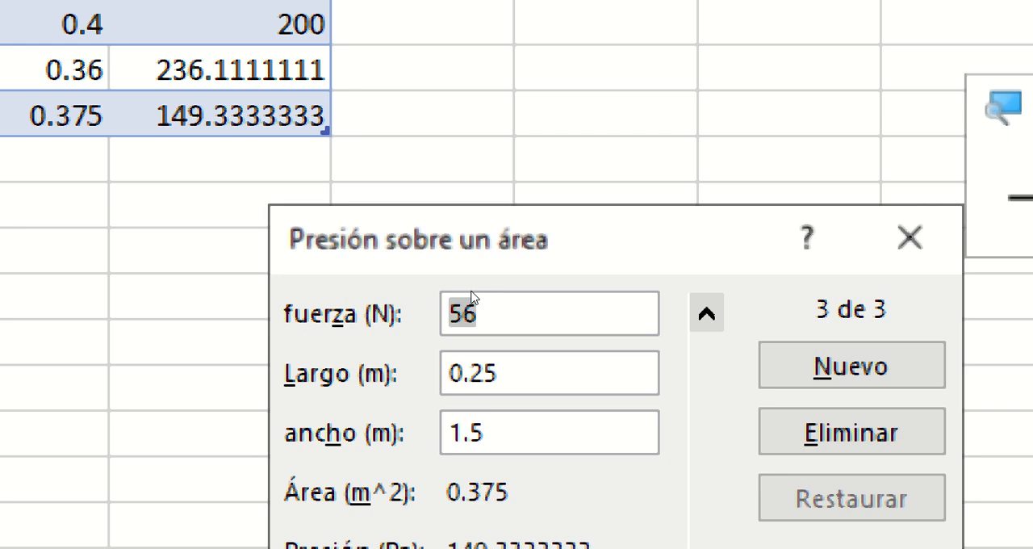
left_click(707, 312)
left_click(707, 312)
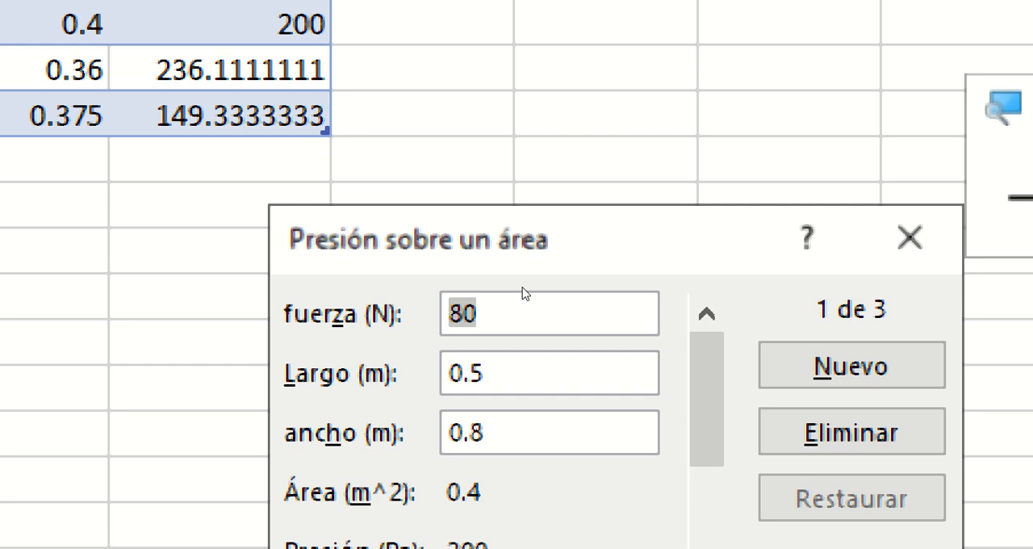
- Search the form's records backwards by criteria for fuerza (N) 85, and go back to the first record
key("alt+n")
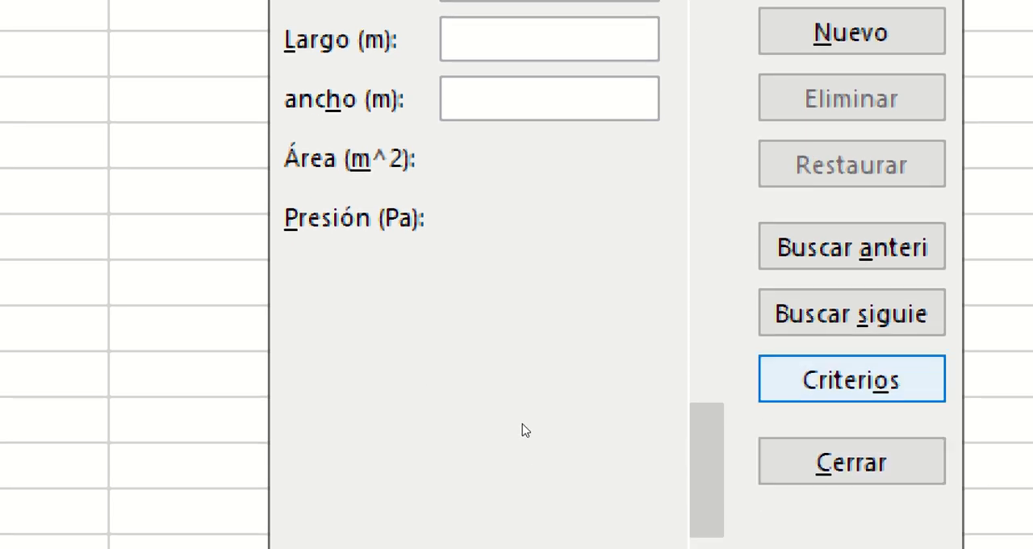
left_click(852, 380)
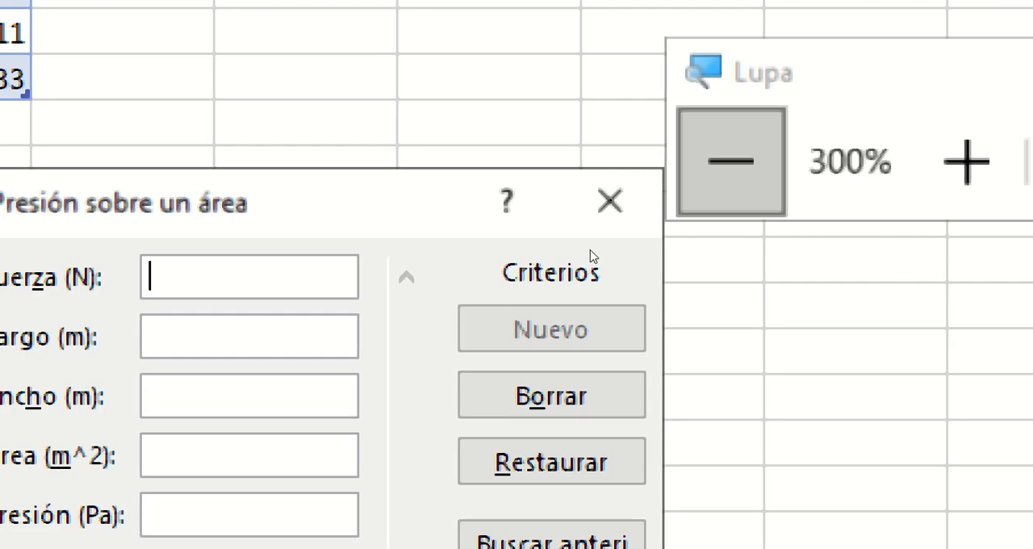
left_click(732, 160)
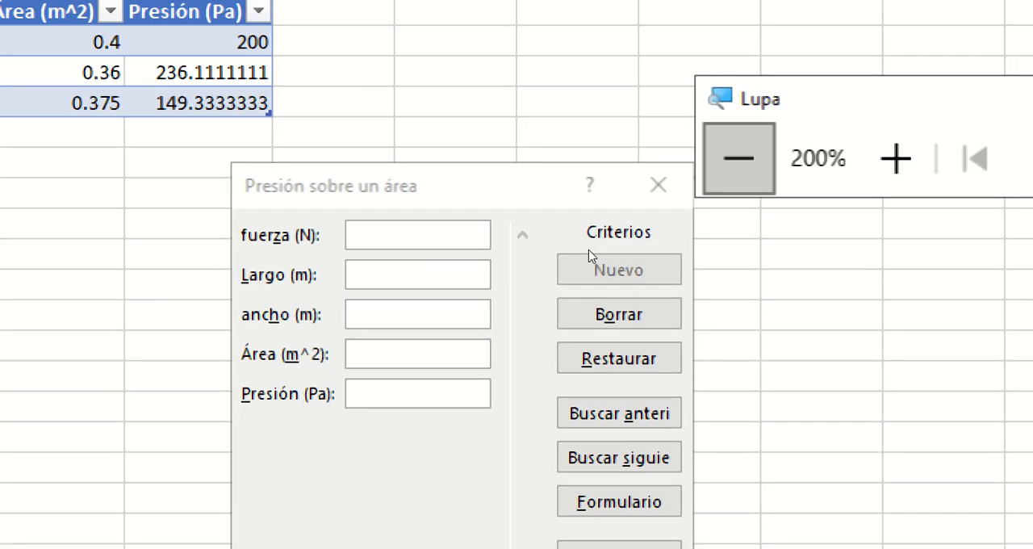
left_click(739, 159)
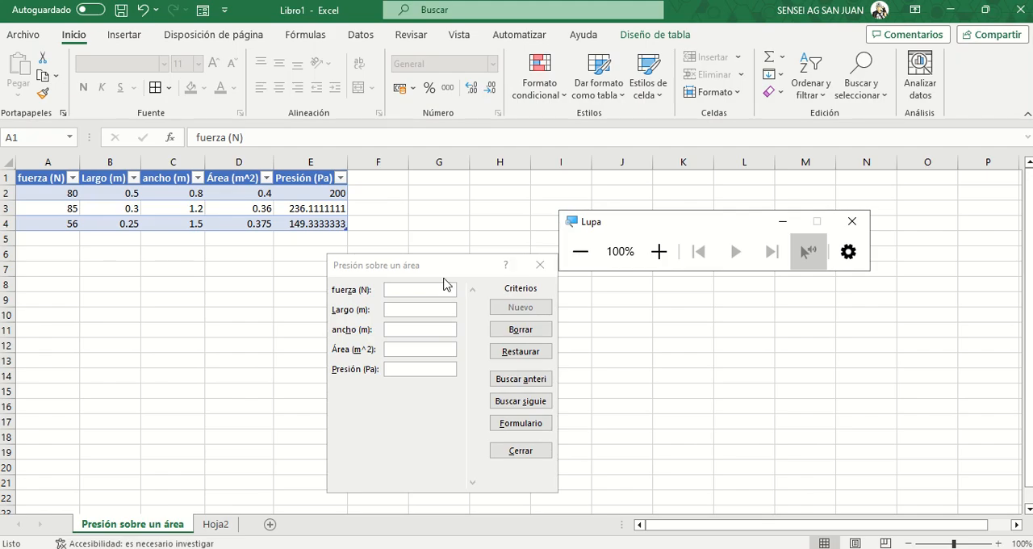
left_click(430, 289)
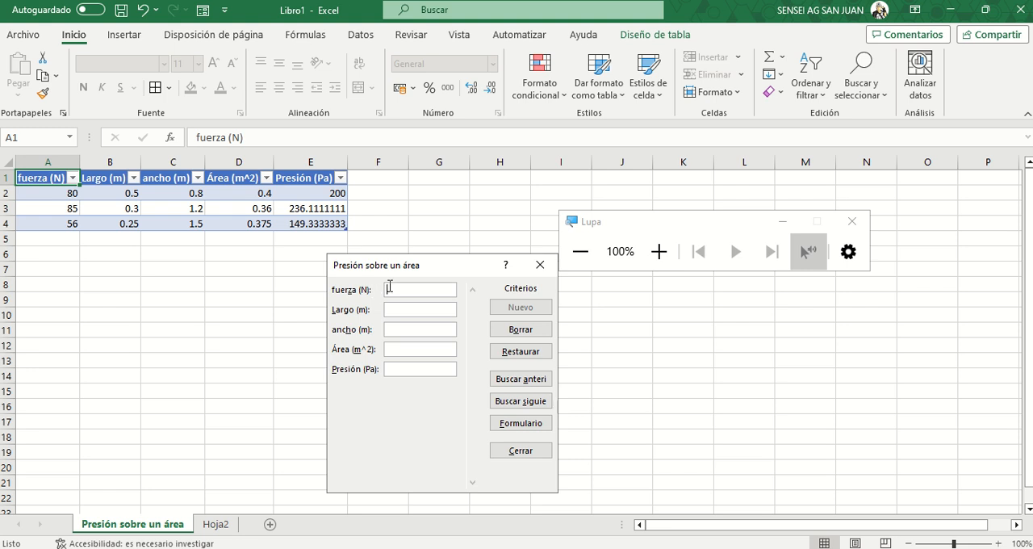
type("80")
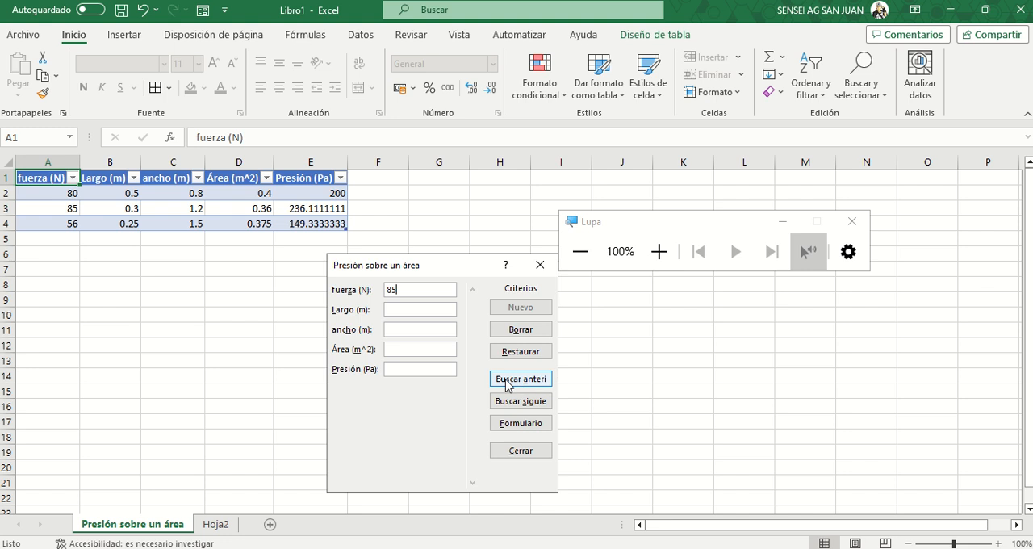
left_click(506, 383)
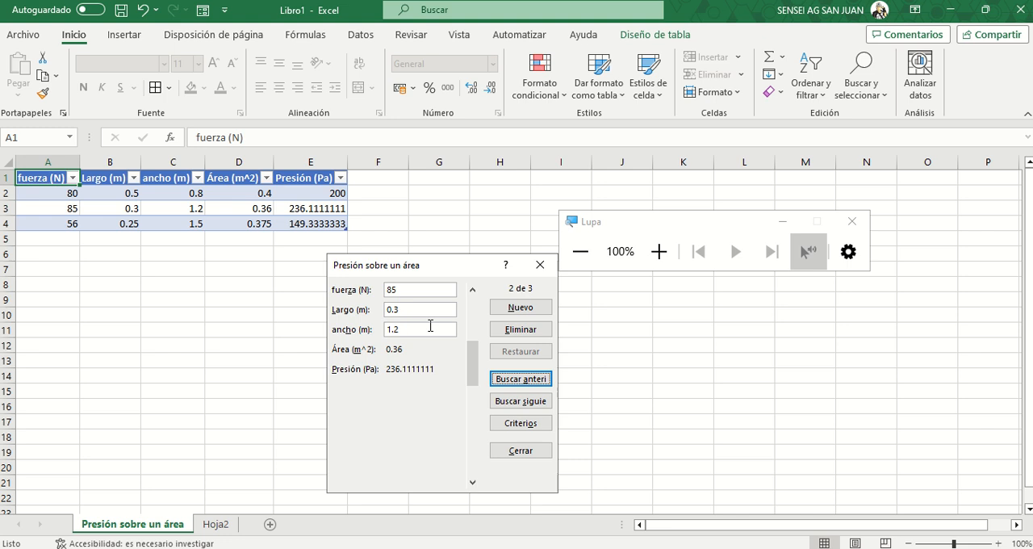
left_click(473, 316)
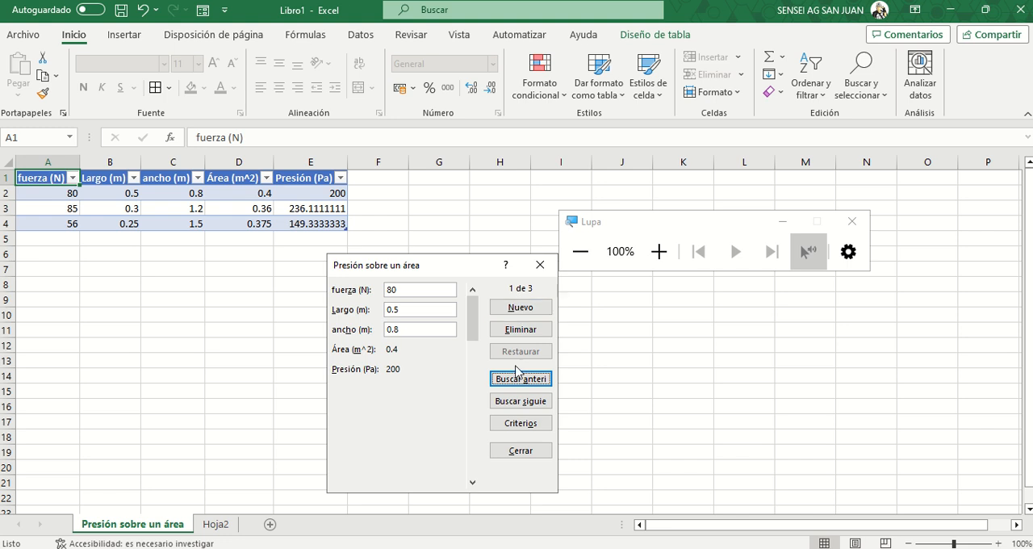
- Replace the fuerza criterion with Área (m^2) 0.375, search forward for the matching record, and close the form
left_click(519, 423)
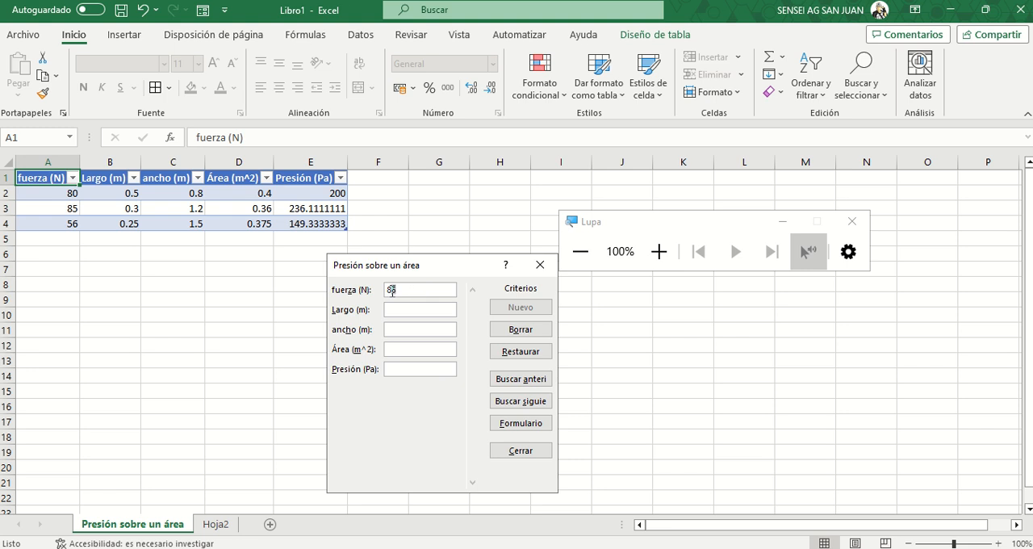
key("BackSpace")
key("BackSpace")
left_click(390, 348)
type("0.375")
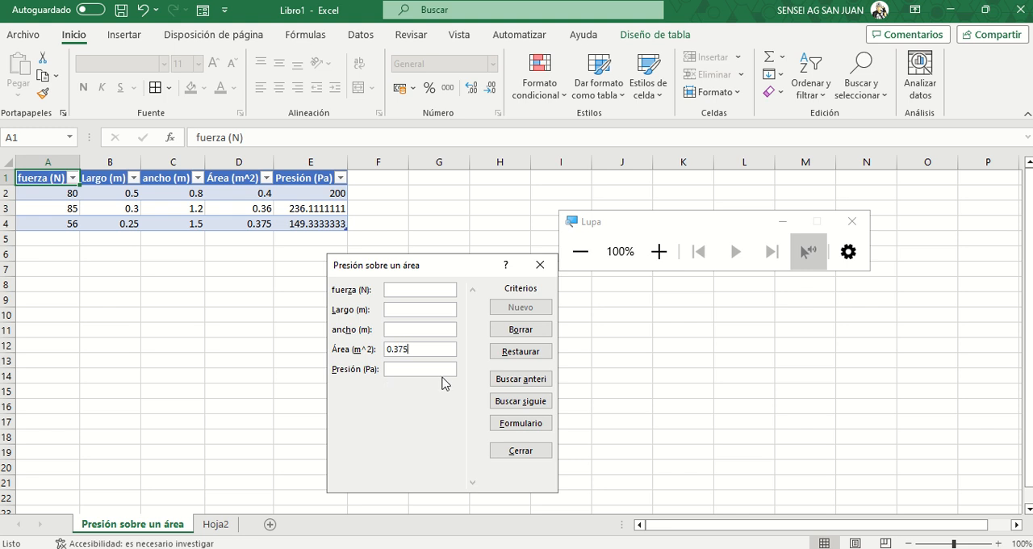
left_click(521, 401)
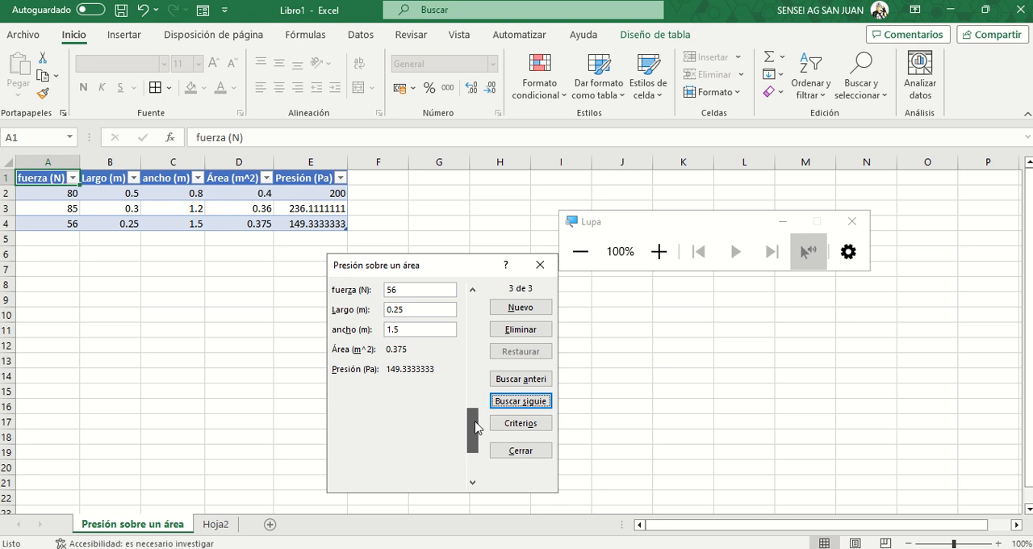
left_click(541, 267)
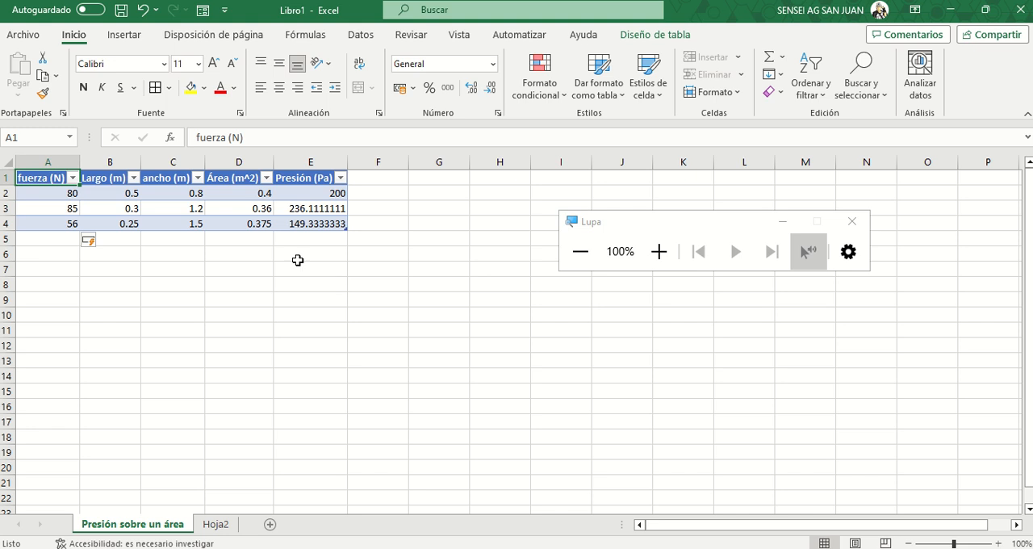
- Reopen the Formulario form from the table, add a record with fuerza 129, Largo 1.3 and ancho 1.5, and close the form
left_click(48, 212)
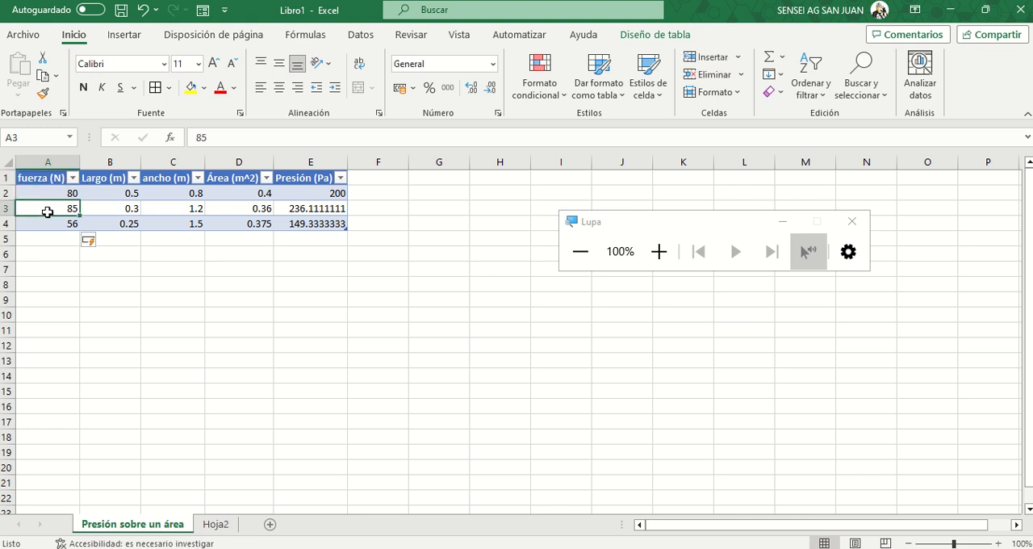
left_click(191, 334)
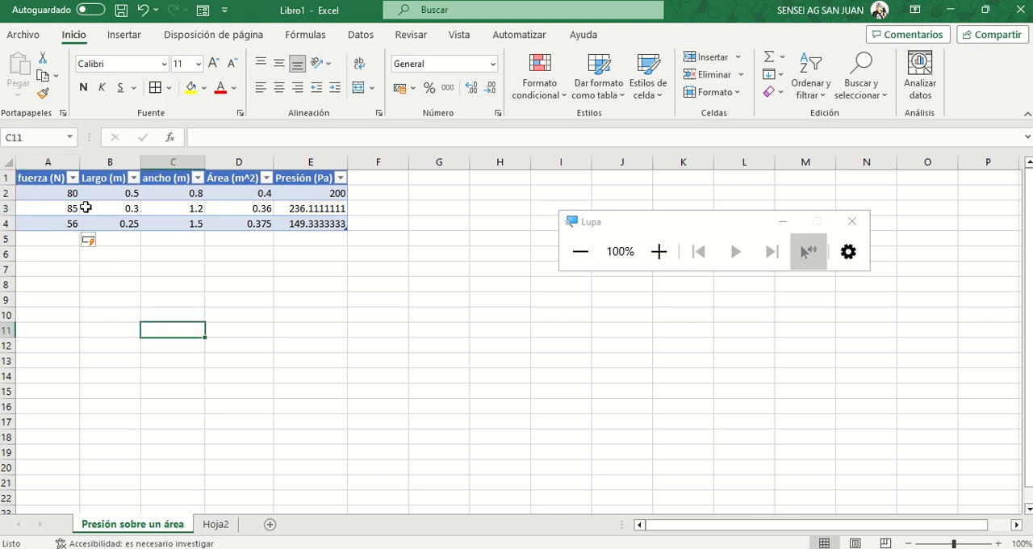
left_click(37, 178)
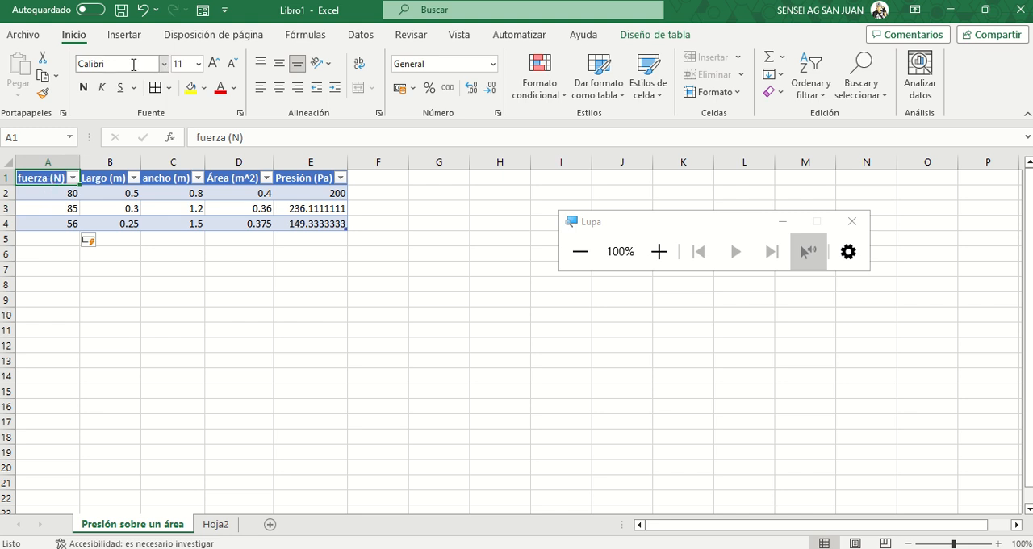
left_click(202, 10)
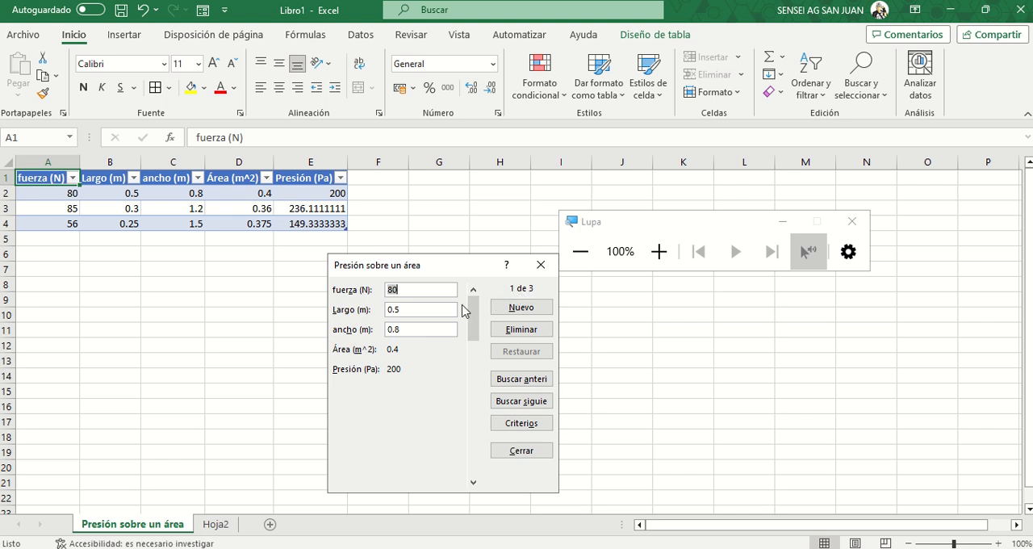
left_click_drag(473, 319, 481, 449)
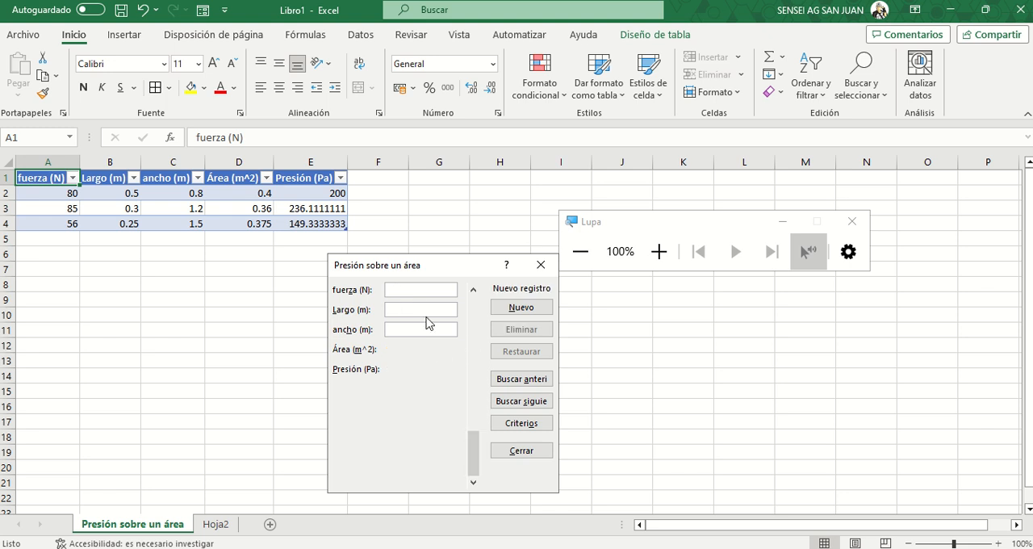
type("129")
left_click(411, 314)
type("1.3")
left_click(410, 328)
type("1.5")
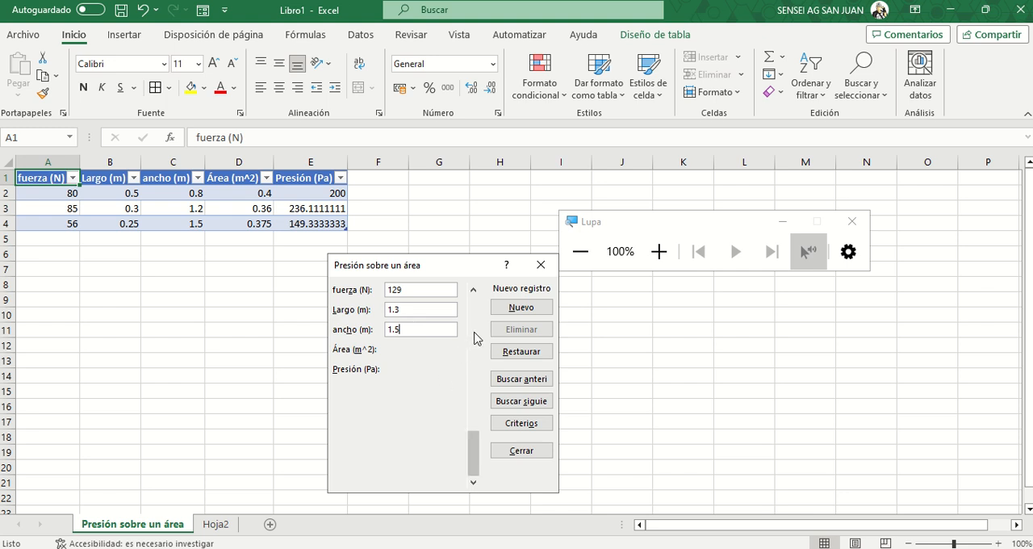
left_click(508, 310)
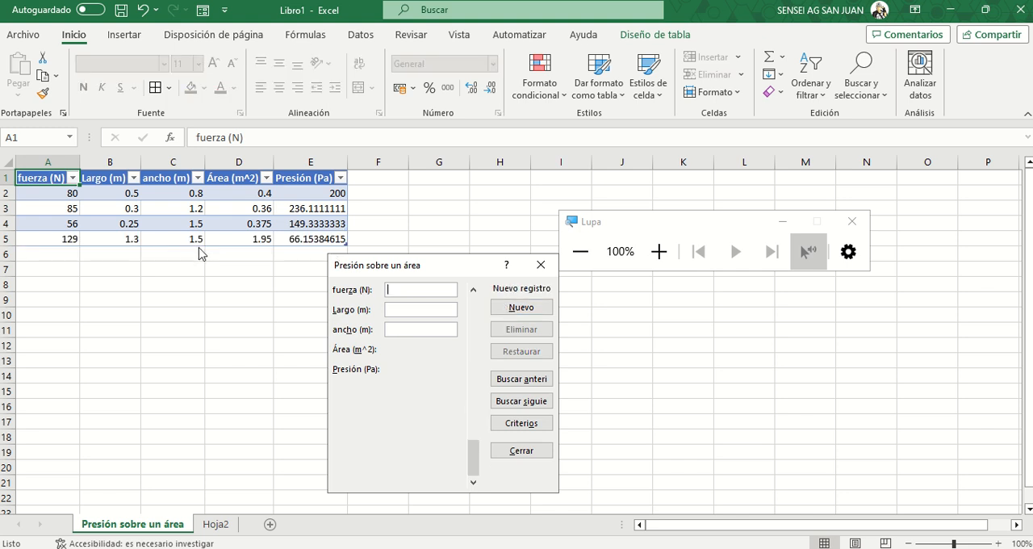
left_click(533, 266)
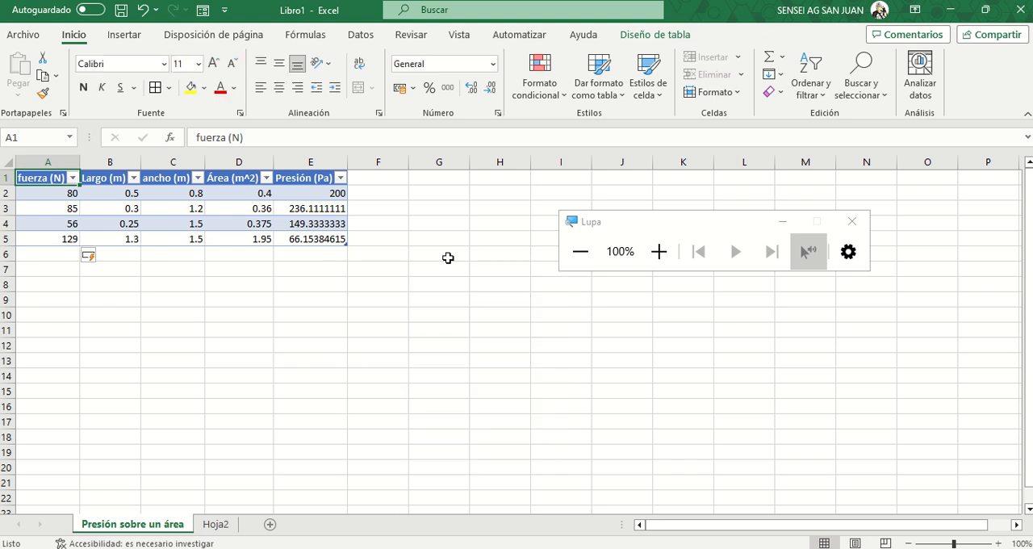
left_click(445, 256)
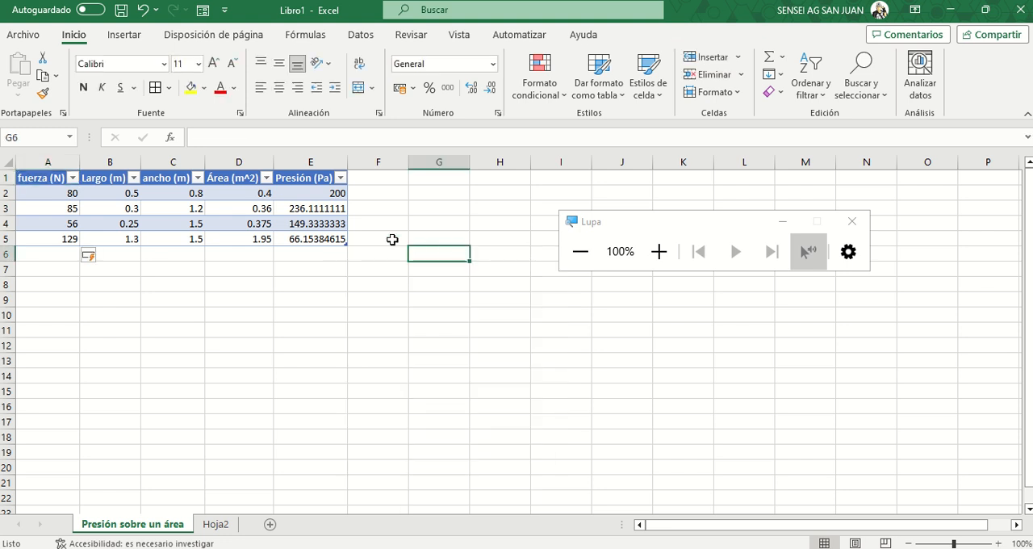